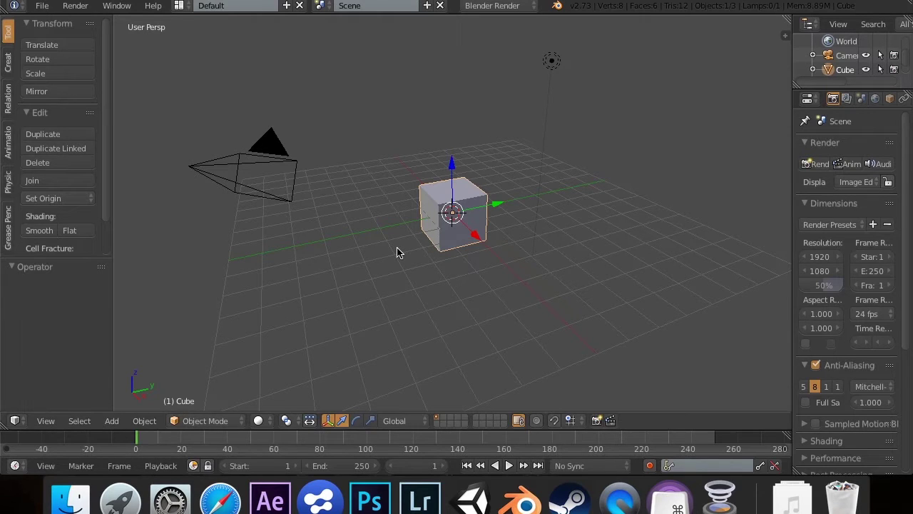
key("shift+a")
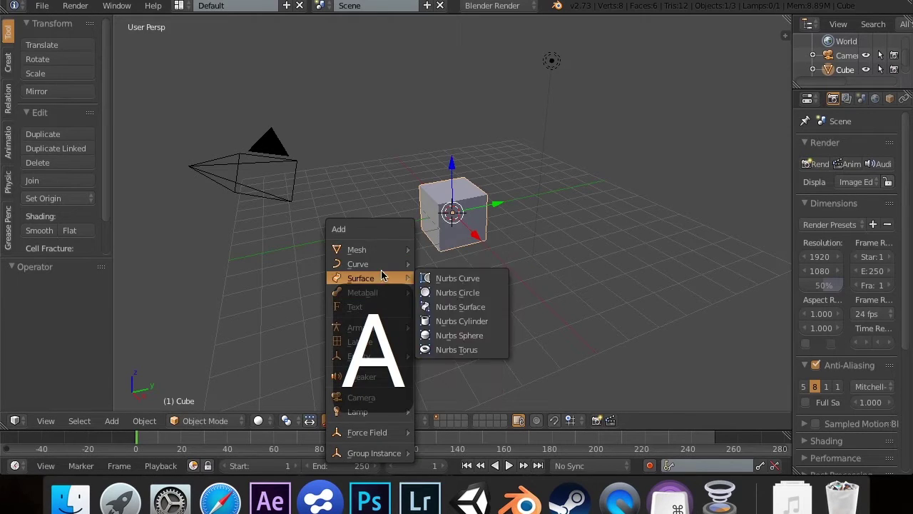
mouse_move(387, 264)
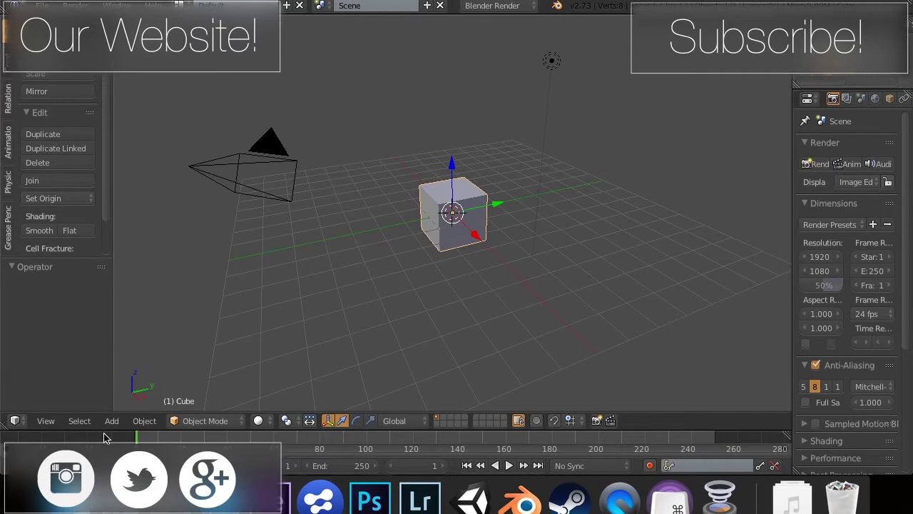
scroll(564, 380, "left", 10)
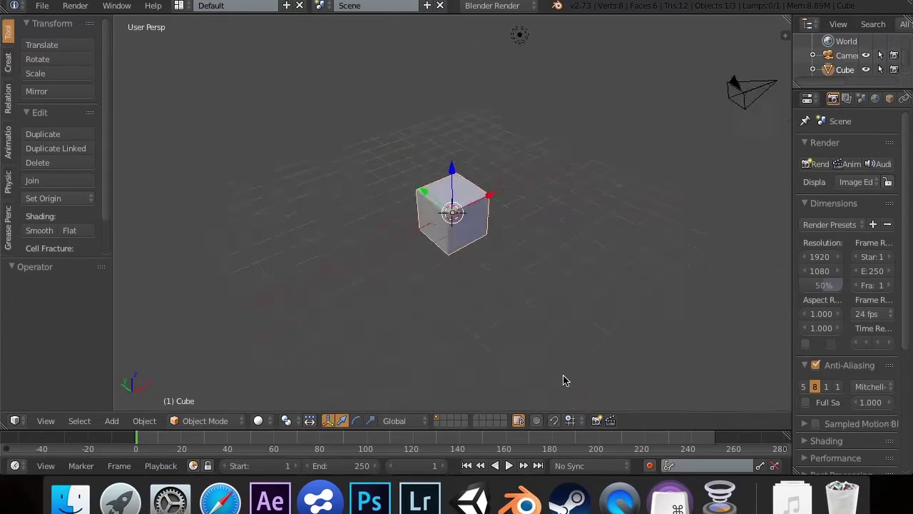
scroll(564, 380, "up", 6)
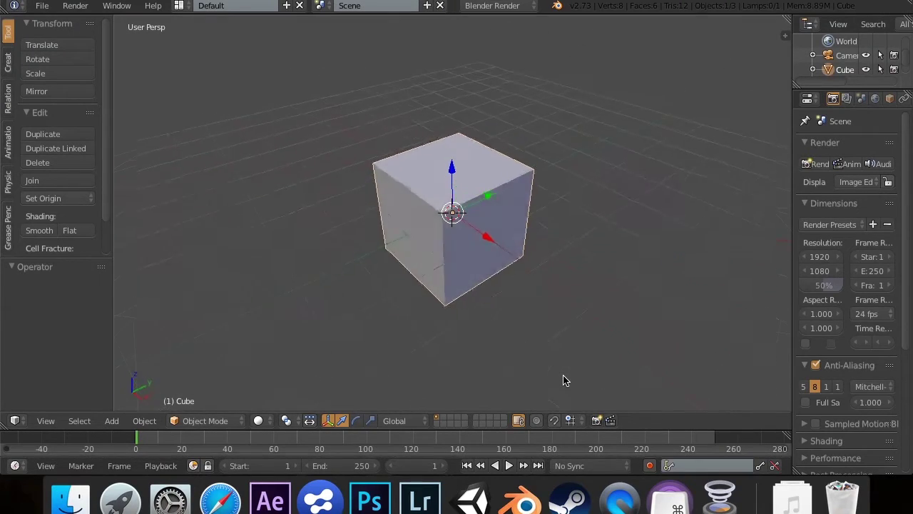
scroll(563, 381, "right", 10)
scroll(564, 381, "down", 5)
scroll(564, 381, "up", 5)
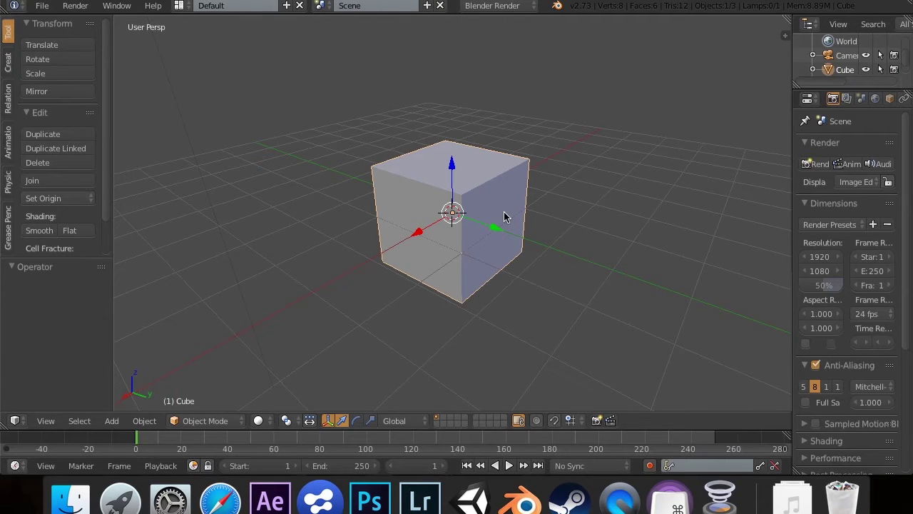
Step: Delete the default cube and add a plane mesh in its place
scroll(505, 217, "right", 10)
key("x")
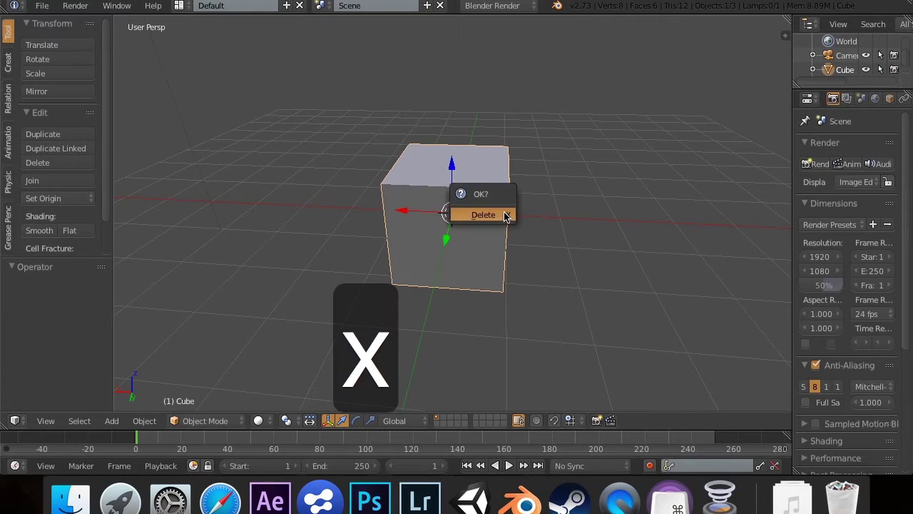
left_click(505, 216)
key("shift+a")
mouse_move(507, 216)
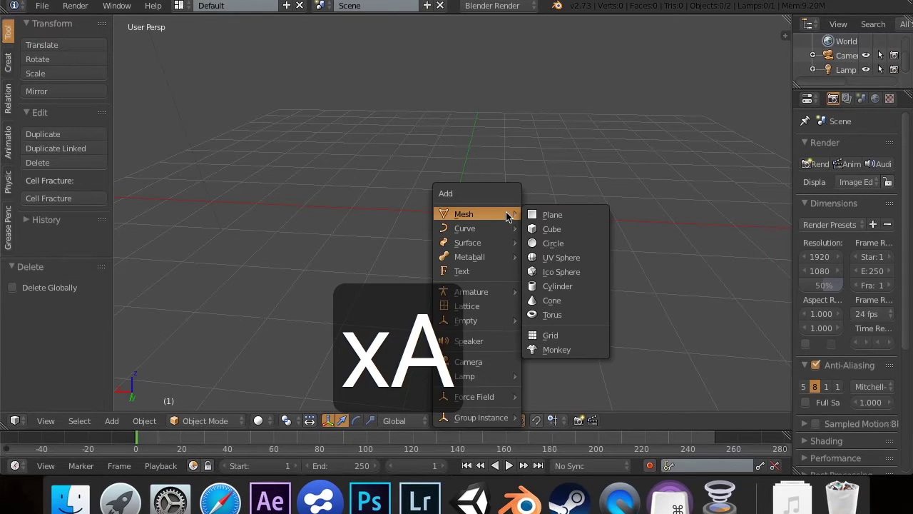
left_click(538, 215)
Step: Scale the new plane uniformly by a factor of 3
key("s")
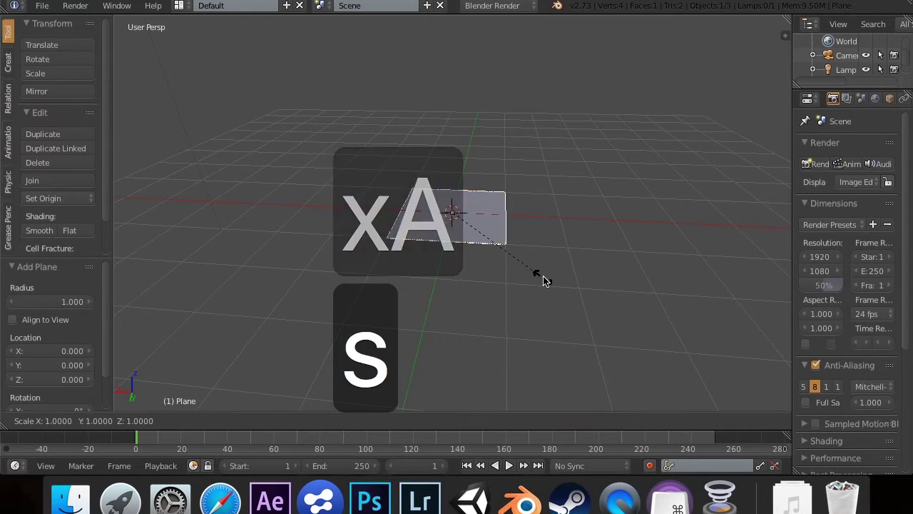
key("3")
key("Return")
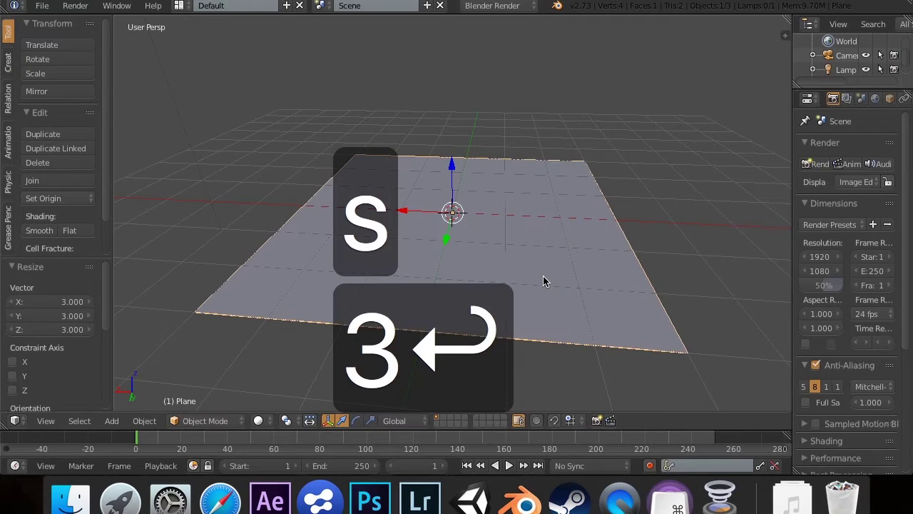
Step: Widen the properties area and create a new material for the plane
middle_click_drag(611, 314, 501, 220)
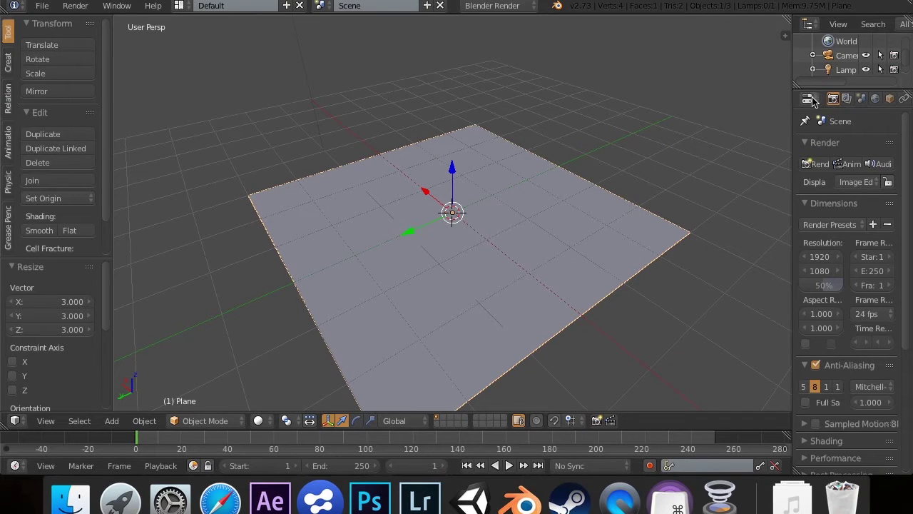
left_click_drag(791, 106, 708, 134)
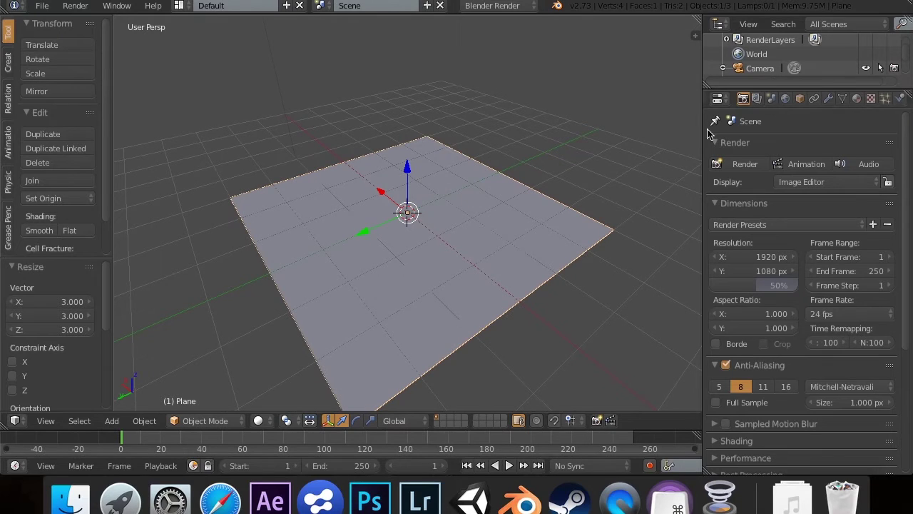
left_click(856, 98)
left_click(807, 196)
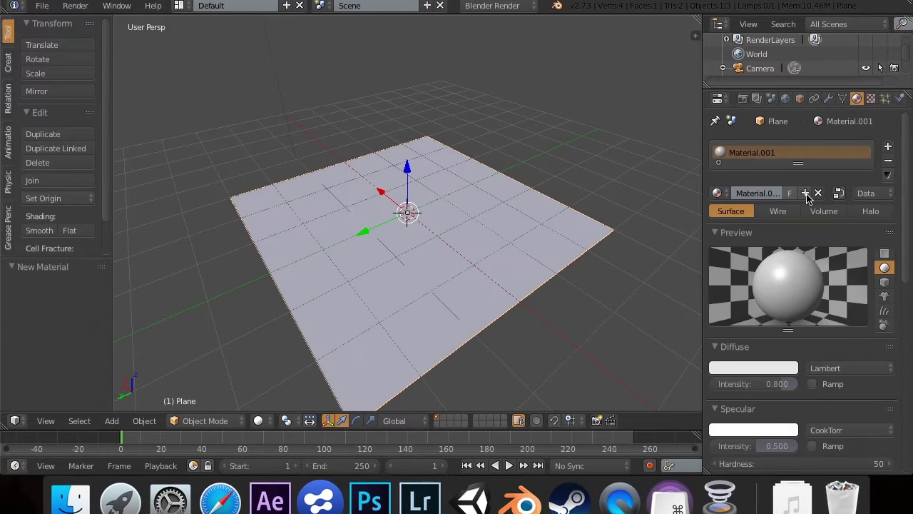
Step: Add a new texture to the plane's material in the first slot and name it TextureMap
left_click(870, 99)
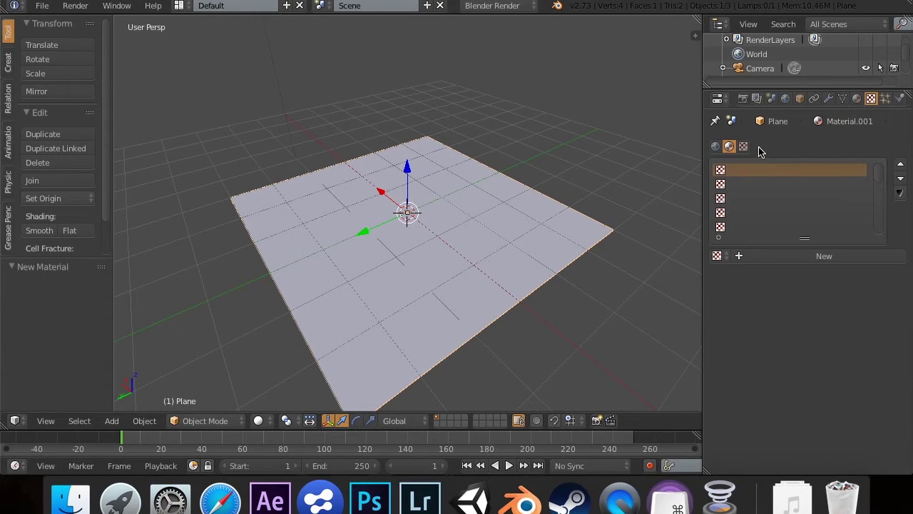
left_click(796, 256)
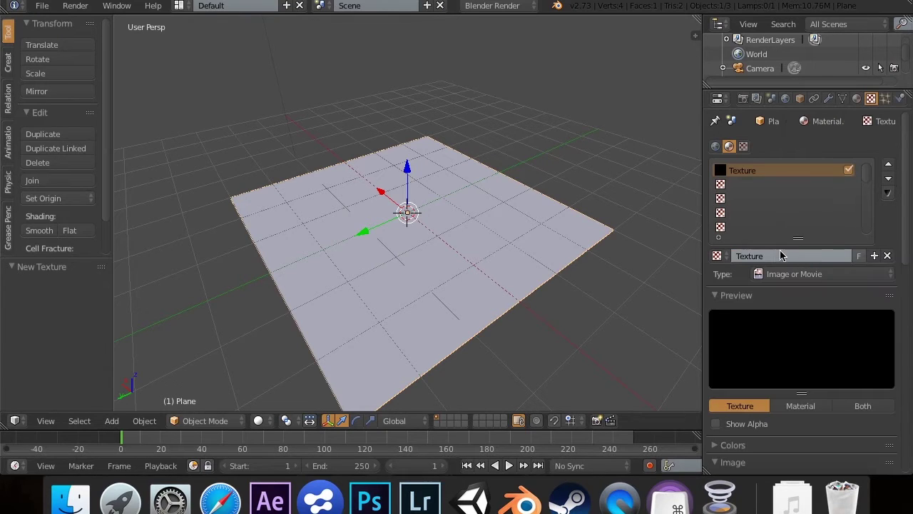
left_click(776, 256)
type("Map")
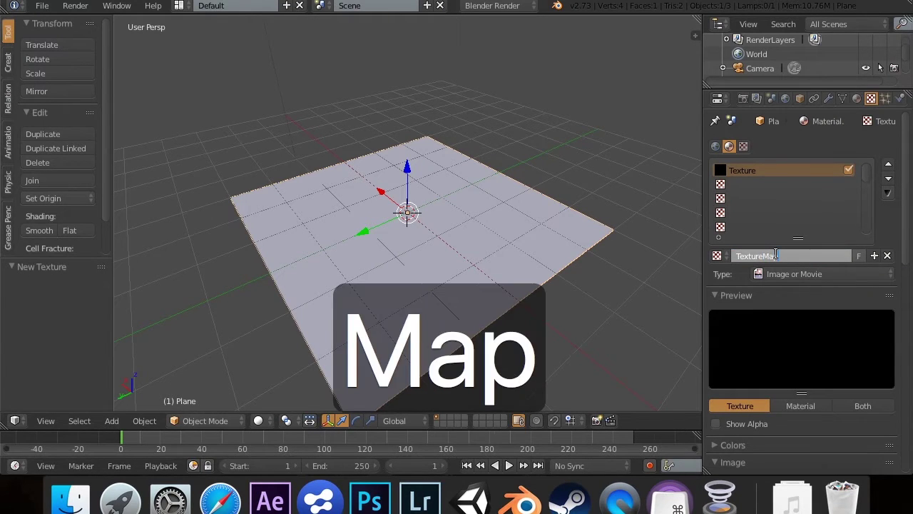
key("Return")
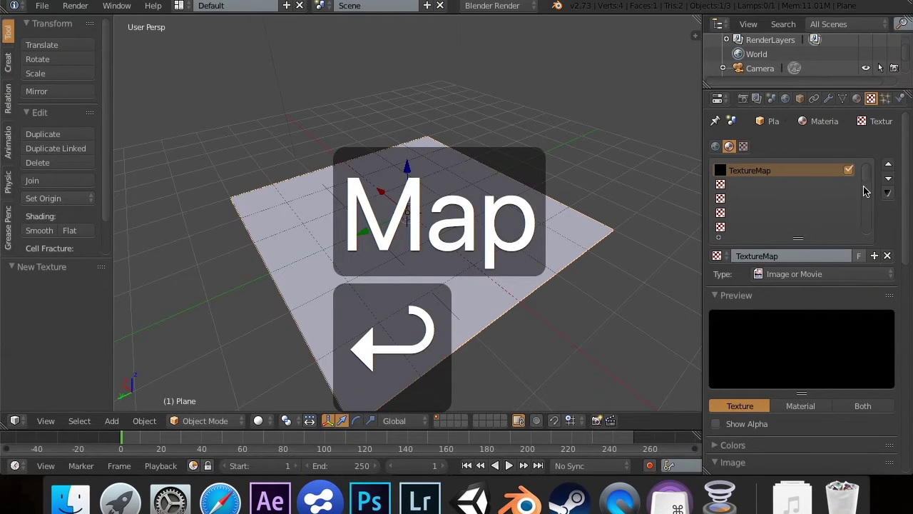
Step: Add a second texture in the slot below TextureMap and name it ImageMap
left_click(828, 187)
left_click(810, 257)
left_click(807, 256)
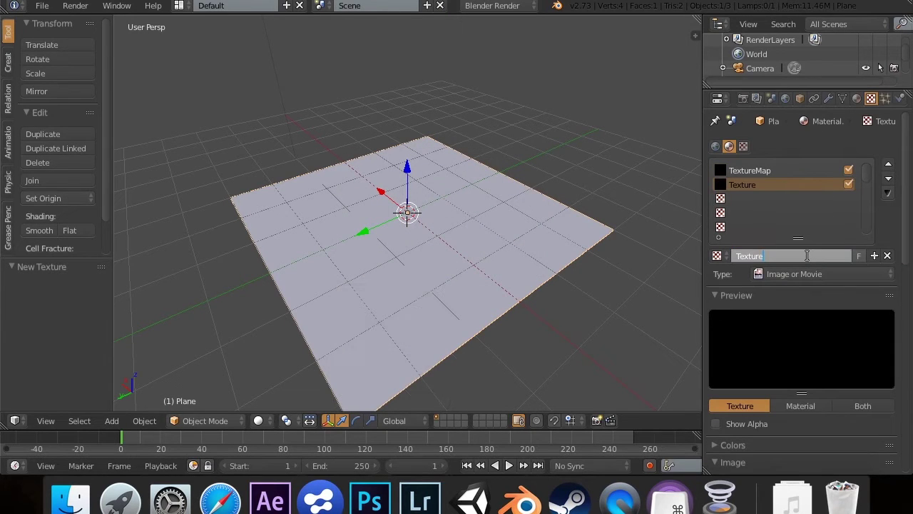
key("BackSpace")
key("BackSpace")
key("BackSpace")
key("BackSpace")
key("BackSpace")
key("BackSpace")
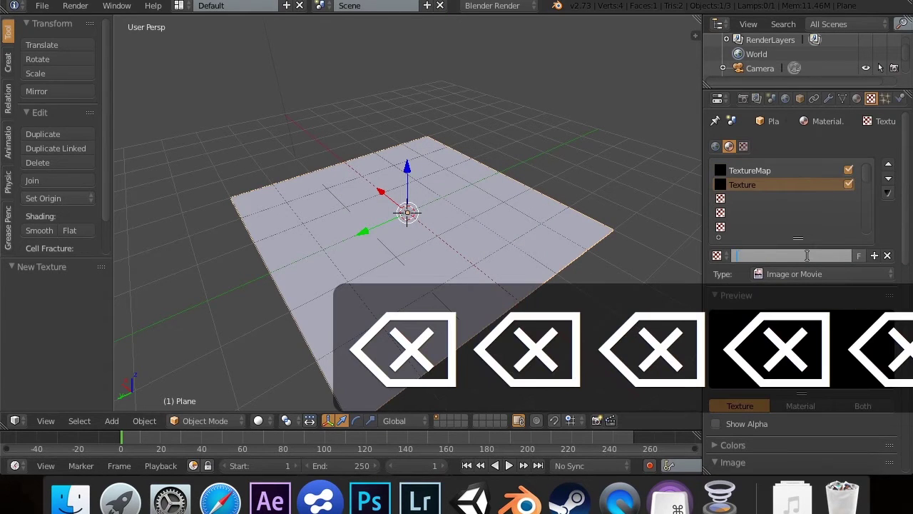
type("ImageMasp")
key("BackSpace")
key("BackSpace")
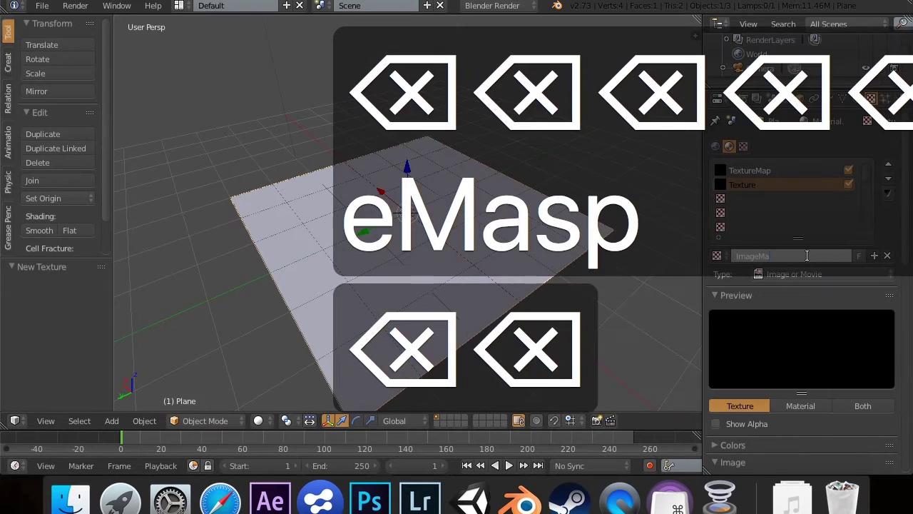
type("p")
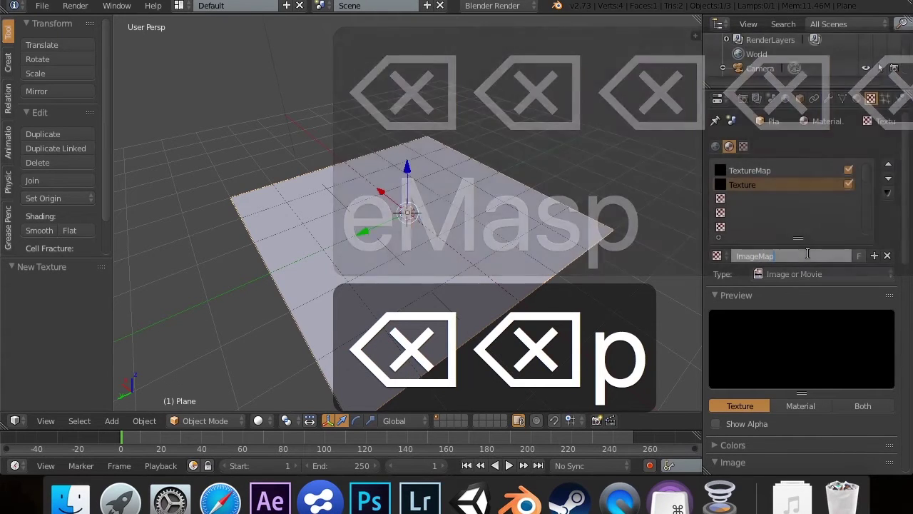
left_click(768, 220)
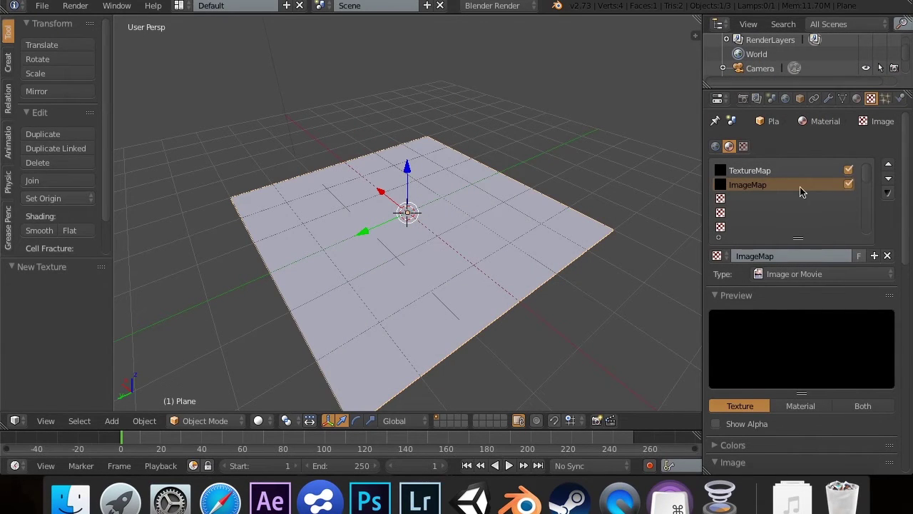
Step: Set the type of the TextureMap texture to Distorted Noise
left_click(761, 177)
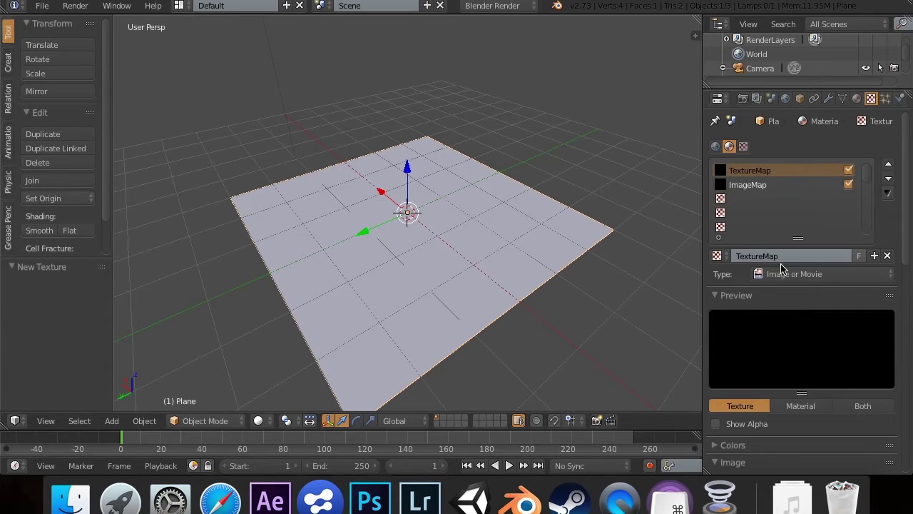
left_click(785, 273)
left_click(795, 210)
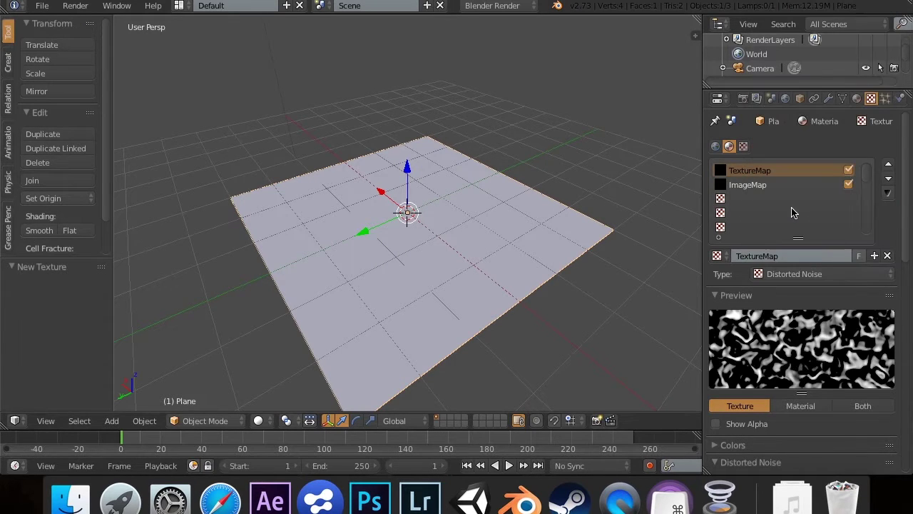
Step: Preview the plane in Rendered viewport shading and disable both the TextureMap and ImageMap textures
left_click(257, 421)
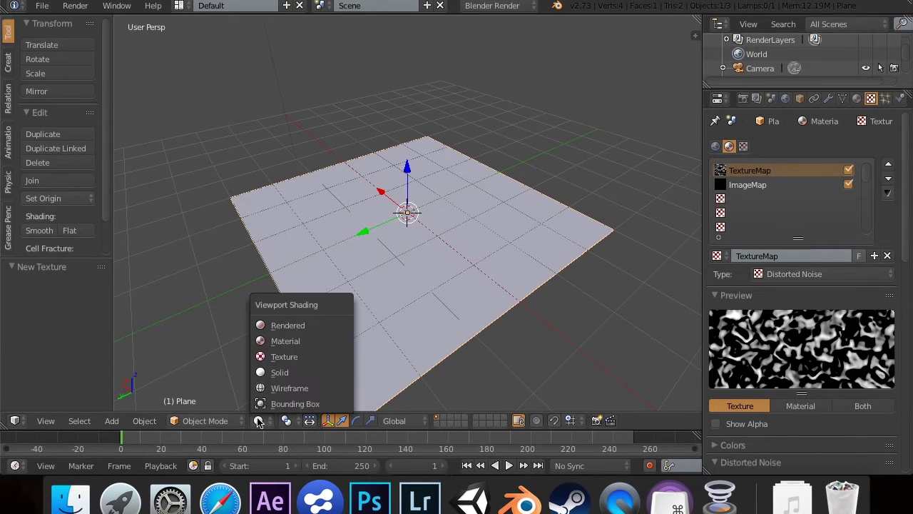
left_click(282, 323)
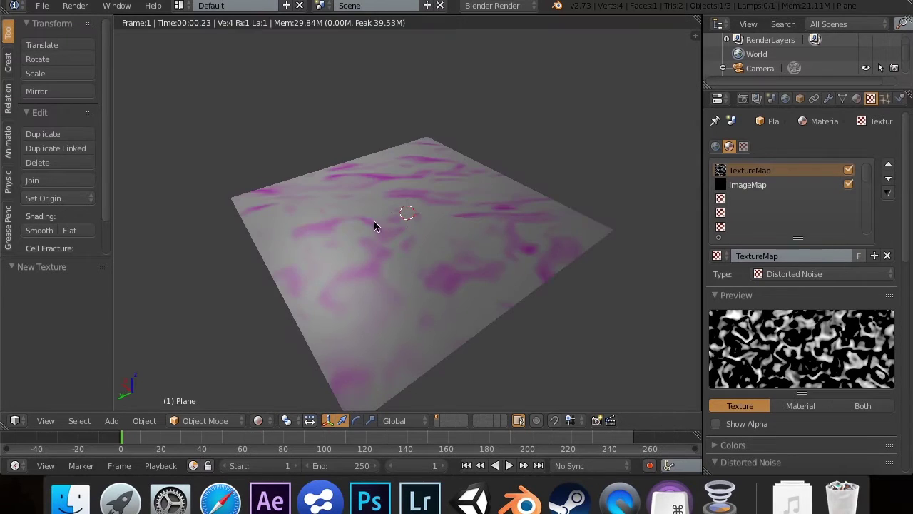
scroll(395, 191, "down", 10)
scroll(395, 191, "up", 8)
scroll(394, 191, "up", 5)
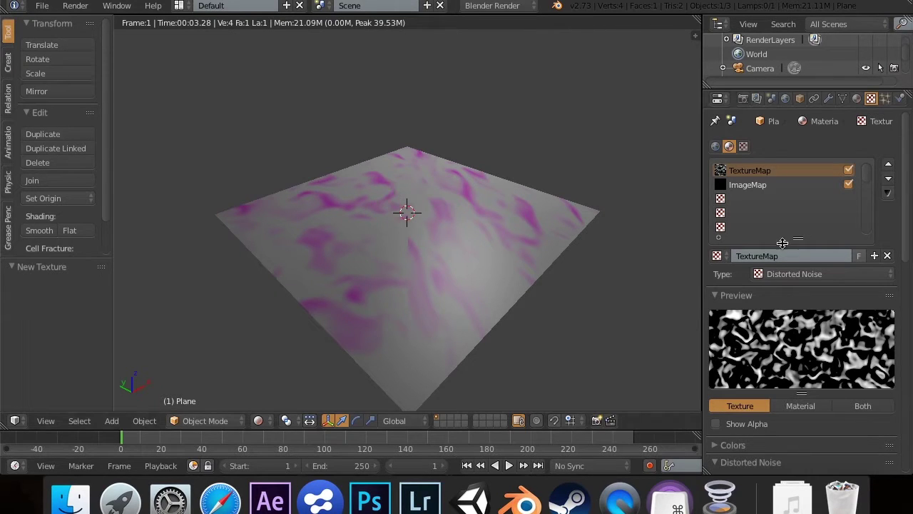
left_click(848, 171)
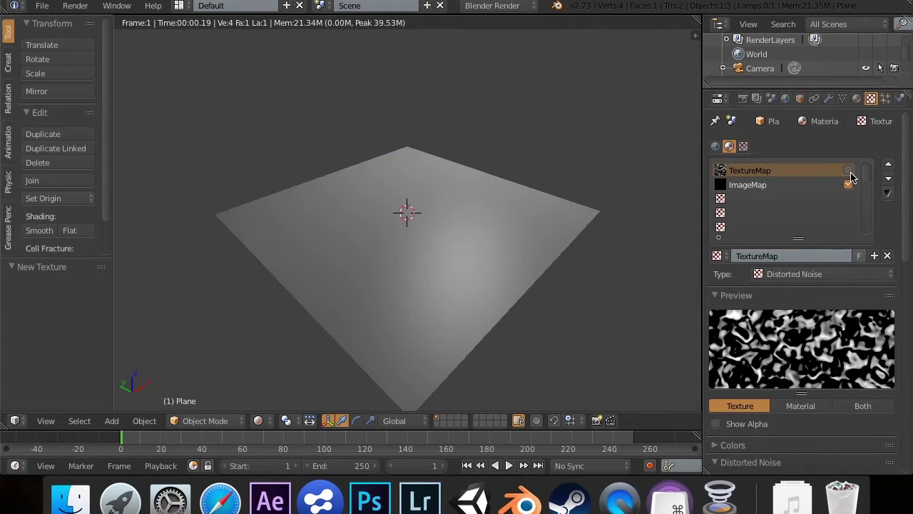
left_click(848, 184)
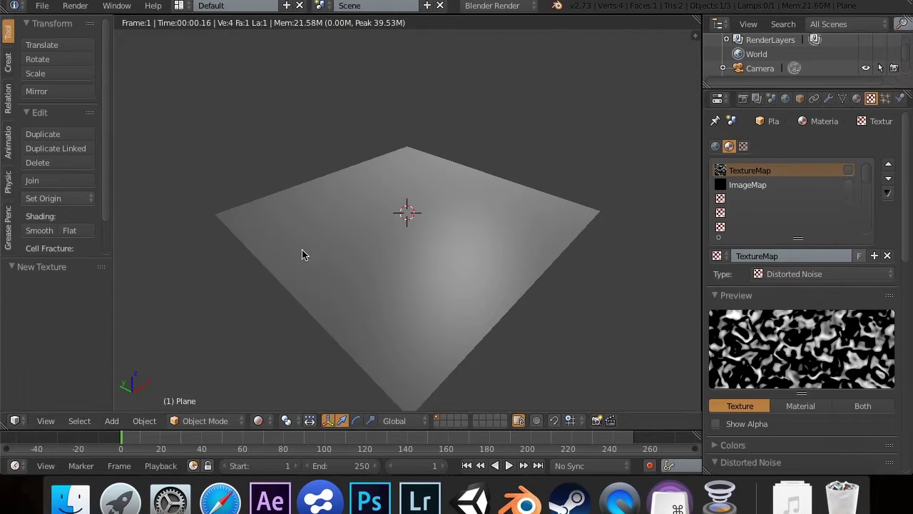
Step: Return the viewport to Solid shading and set the TextureMap texture's type to Image or Movie
left_click(258, 421)
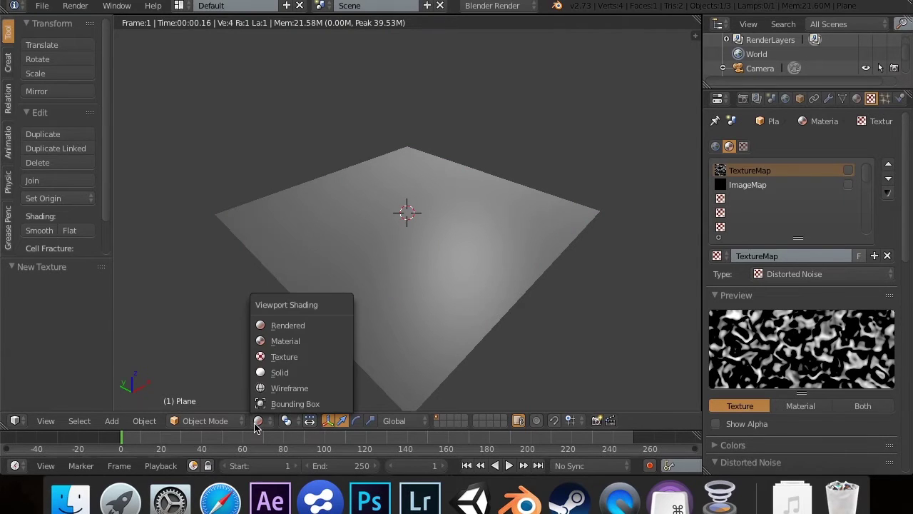
left_click(289, 373)
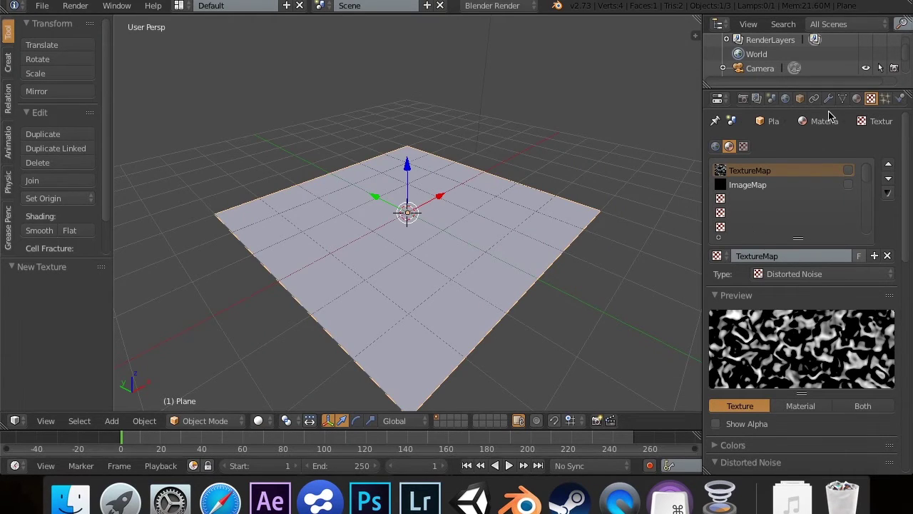
left_click(803, 274)
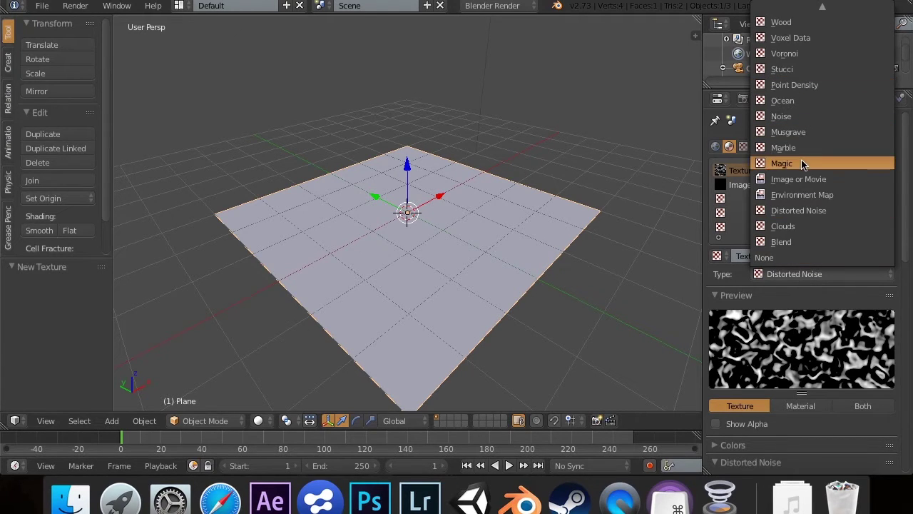
left_click(799, 179)
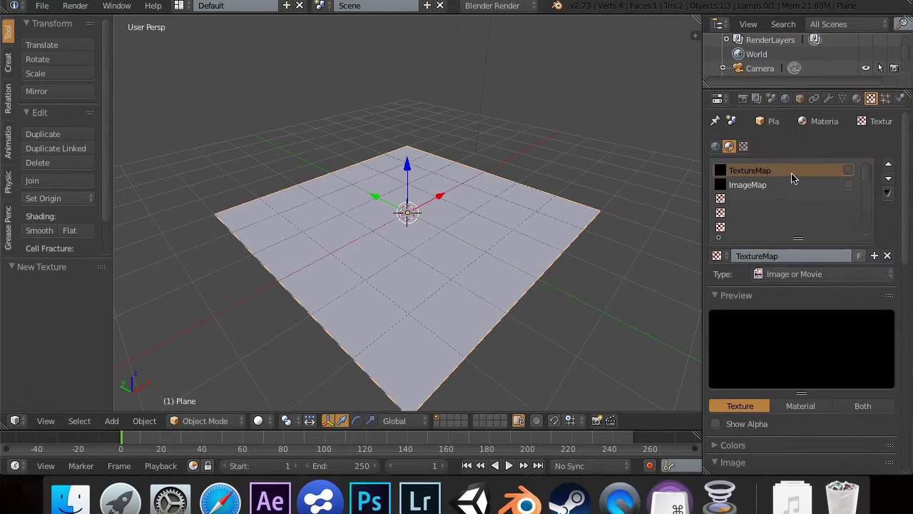
Step: Add a Displace modifier to the plane
left_click(832, 101)
left_click(821, 145)
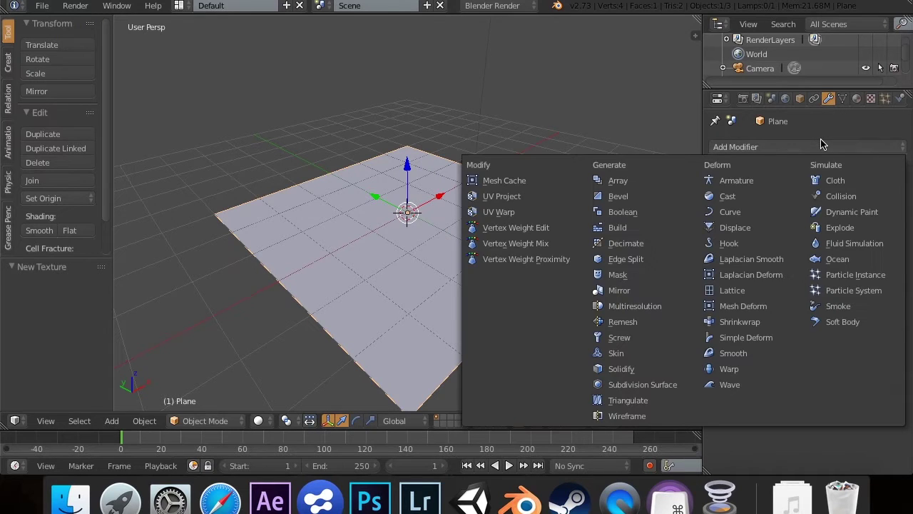
left_click(727, 228)
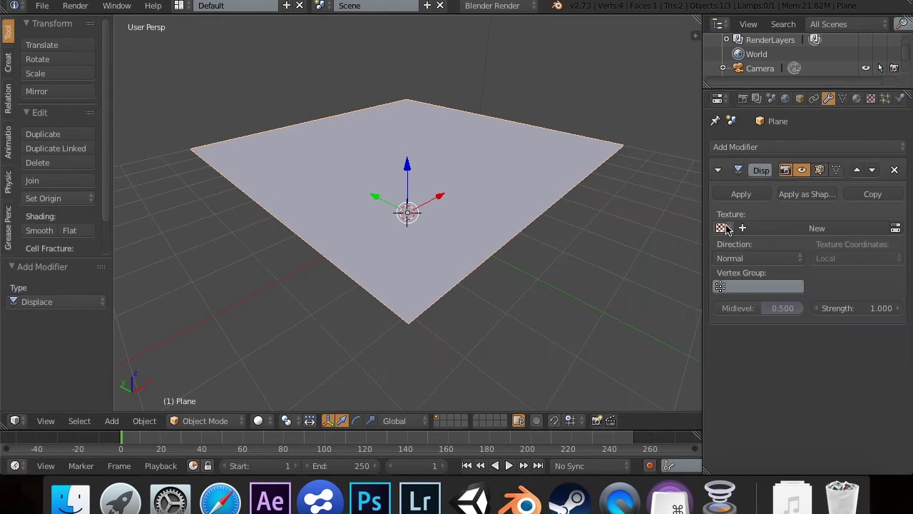
scroll(496, 236, "right", 5)
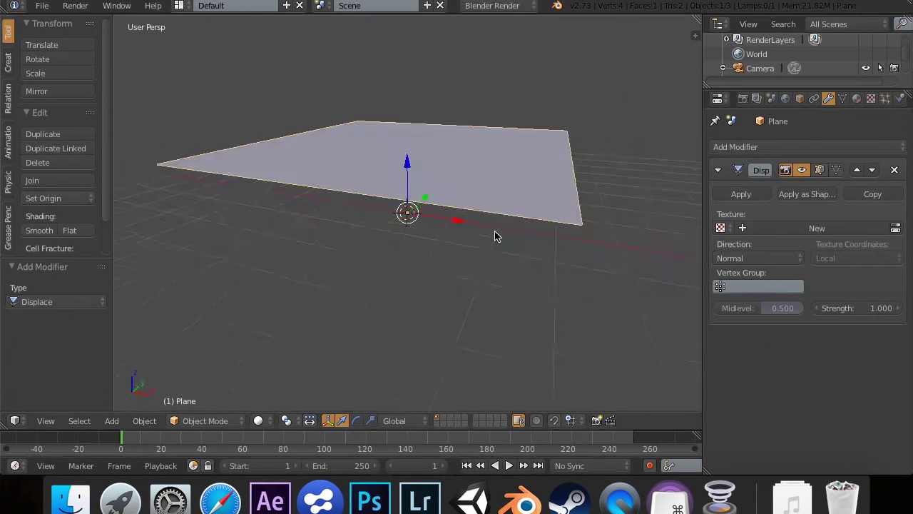
Step: Set the Displace modifier's midlevel to 1.000
middle_click_drag(497, 236, 503, 244)
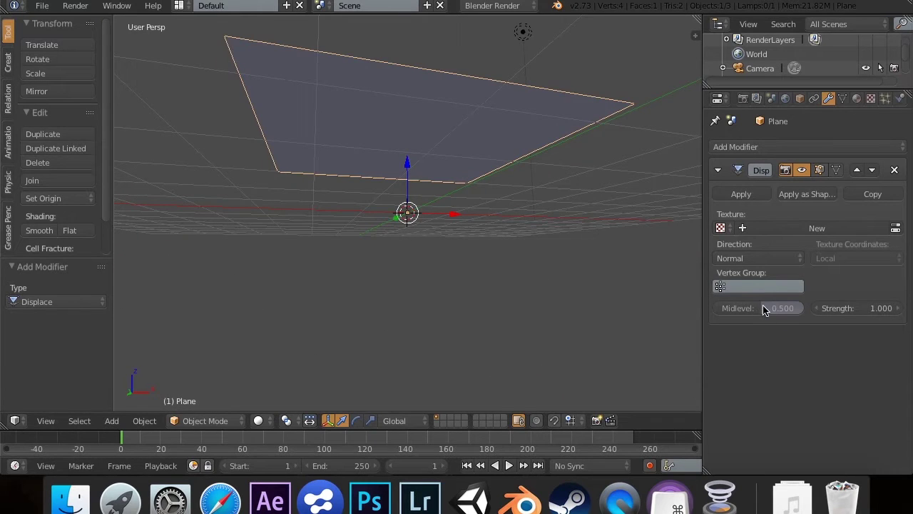
left_click_drag(763, 308, 800, 308)
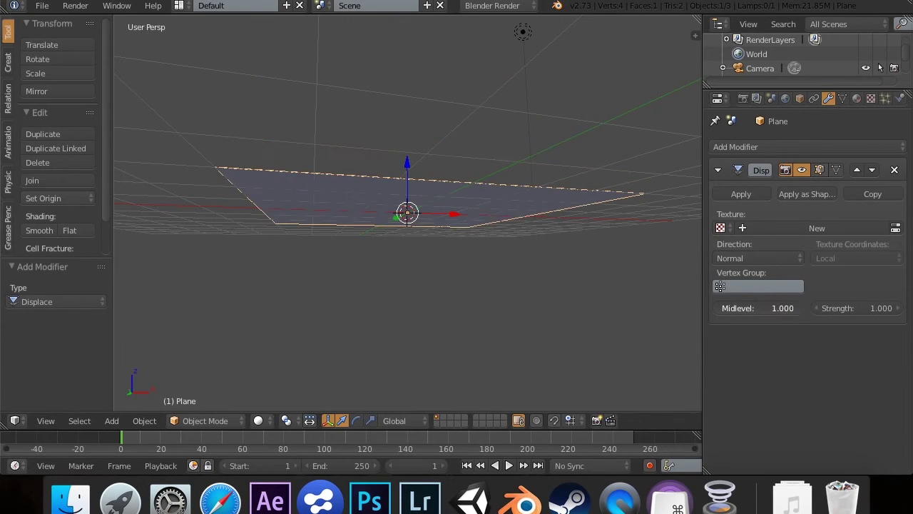
middle_click_drag(453, 210, 480, 207)
Step: Try a different strength for the Displace modifier and undo the change
mouse_move(857, 310)
left_mouse_down()
mouse_move(882, 310)
mouse_move(857, 316)
left_mouse_up()
key("super+z")
key("super+z")
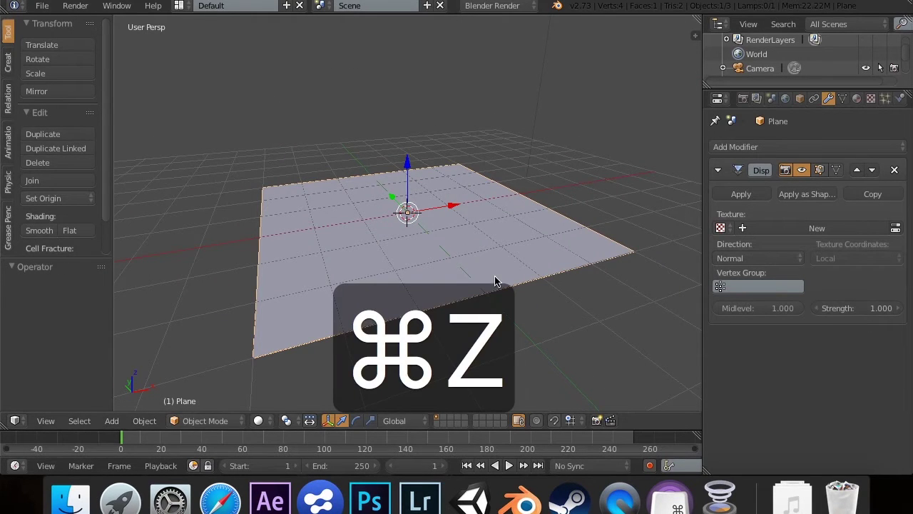
Step: Assign the TextureMap texture to the plane's Displace modifier
scroll(498, 277, "right", 5)
scroll(498, 278, "up", 5)
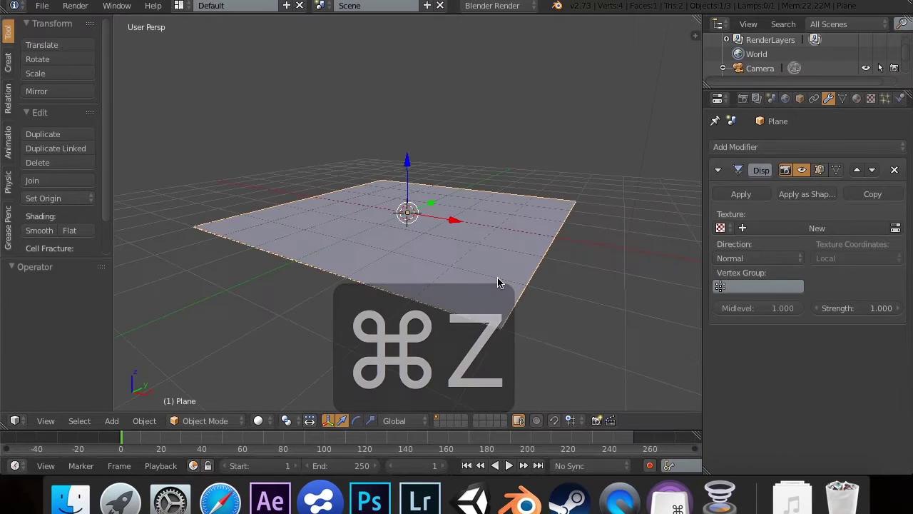
left_click(721, 228)
left_click(684, 277)
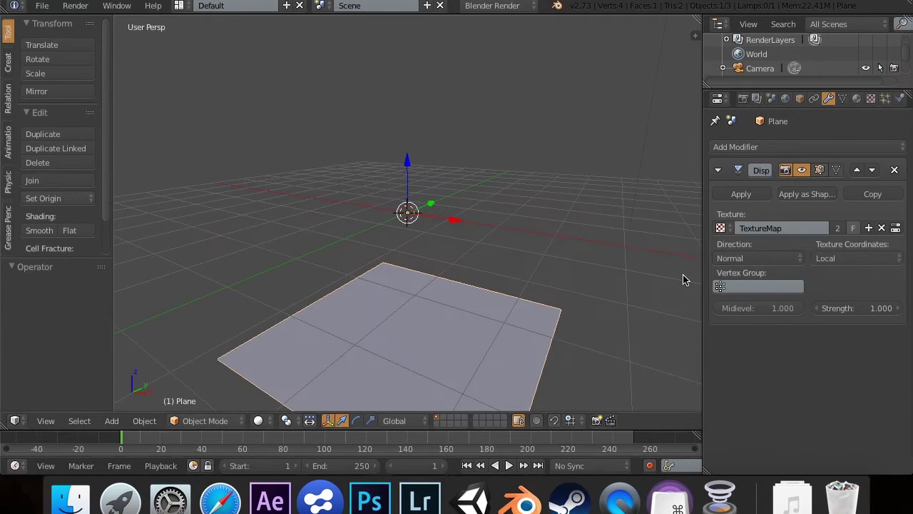
Step: Set the Displace modifier's midlevel to 0.5 and its strength to 0.600
left_click(774, 309)
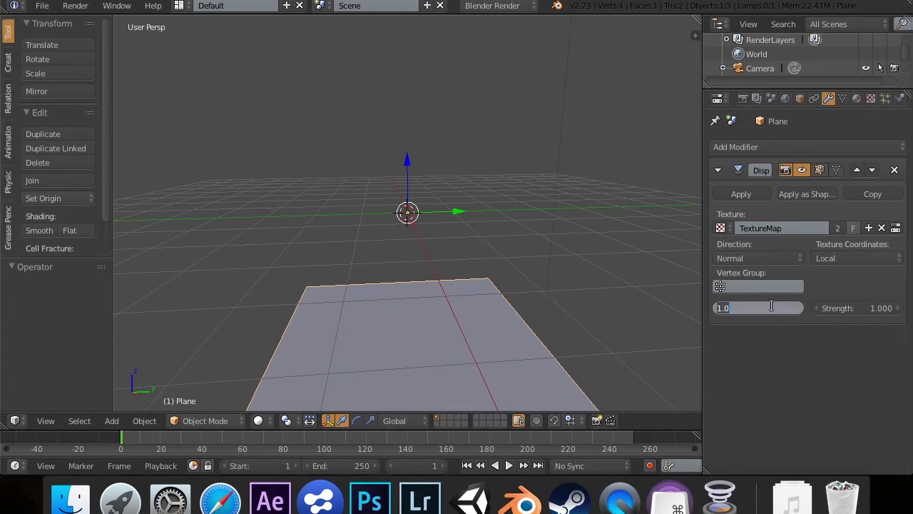
type(".5")
key("Return")
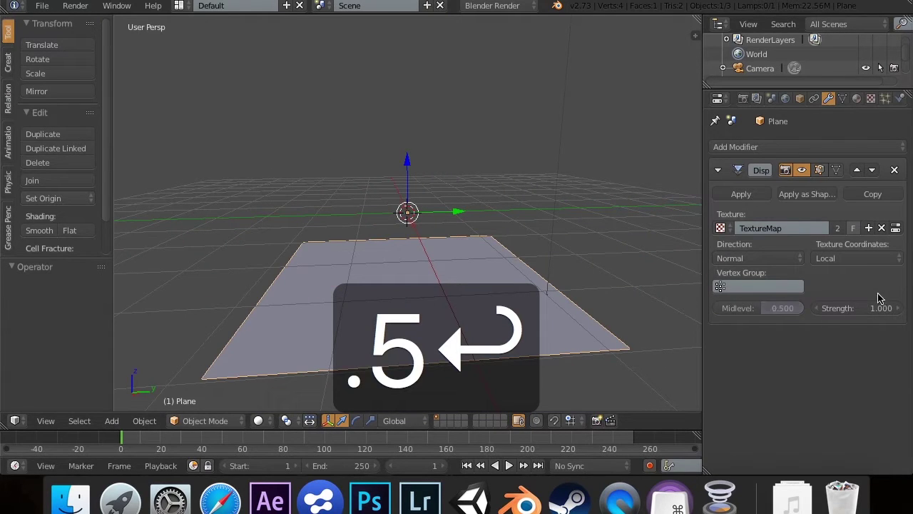
left_click_drag(877, 307, 859, 310)
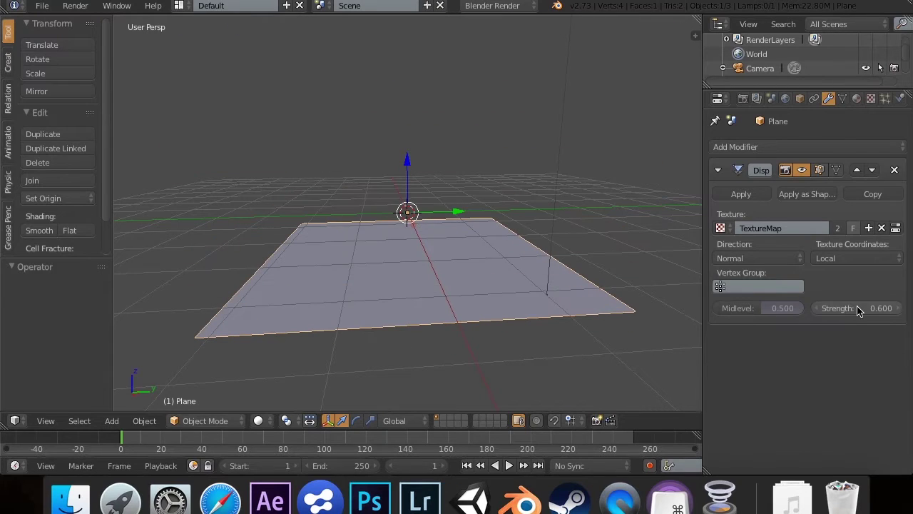
Step: Try the Noise and Stucci types for the TextureMap texture used by the Displace modifier
left_click(870, 98)
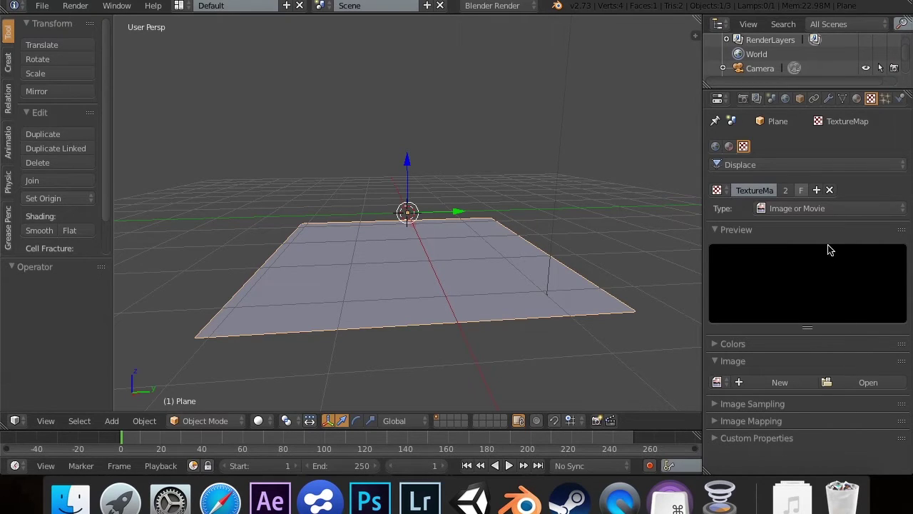
left_click(828, 214)
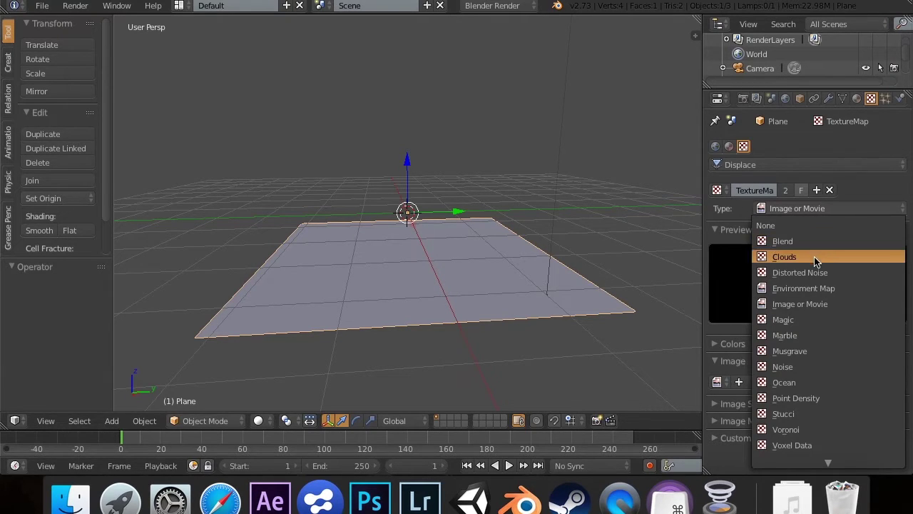
left_click(809, 373)
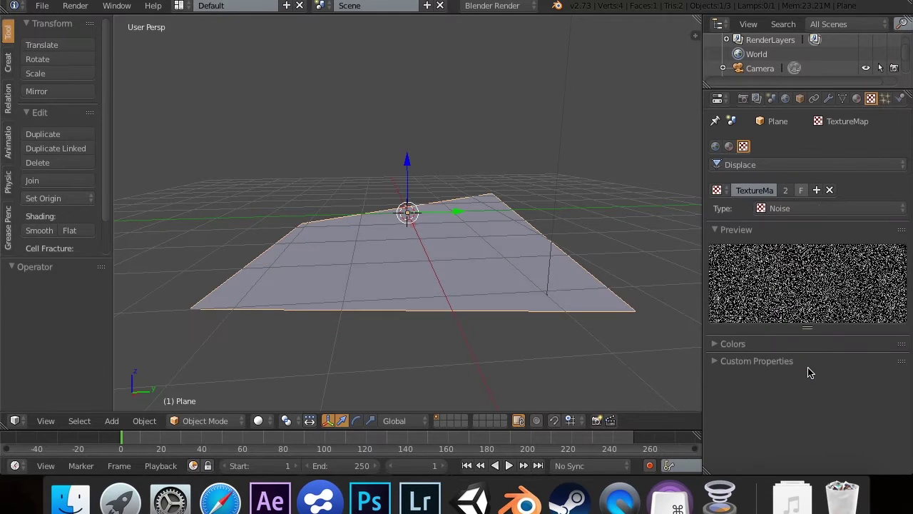
left_click(785, 209)
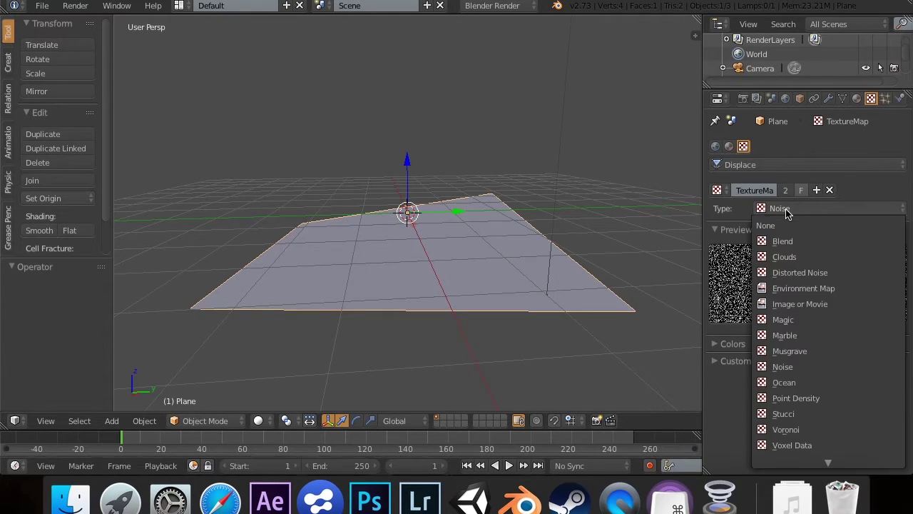
left_click(779, 416)
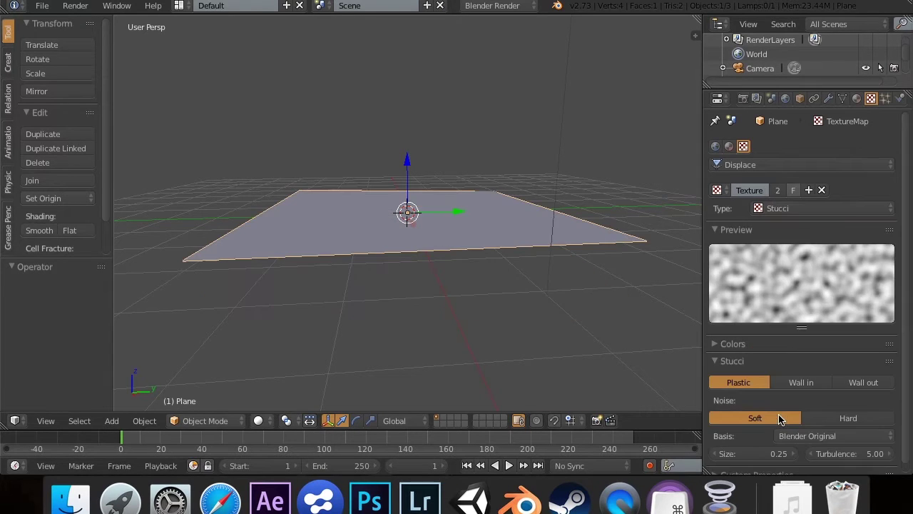
Step: Set the type of the TextureMap texture to Clouds
left_click(801, 207)
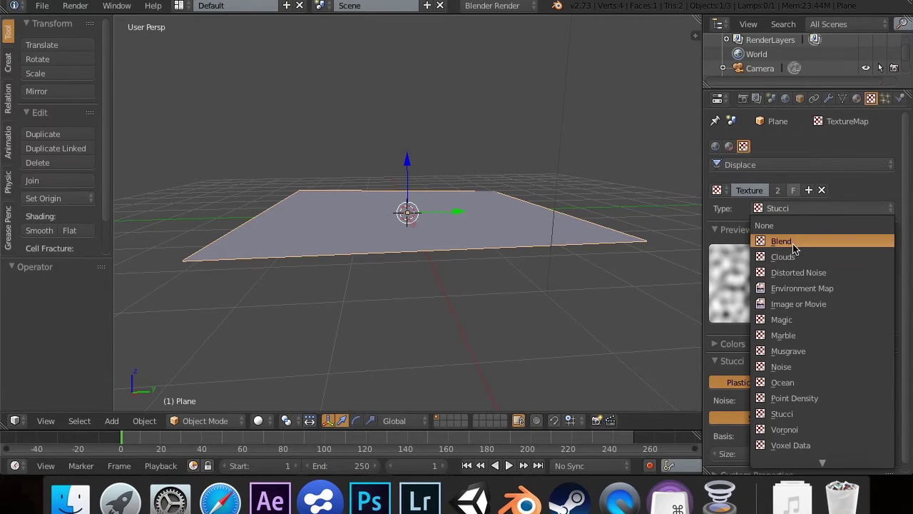
left_click(789, 255)
scroll(821, 308, "down", 1)
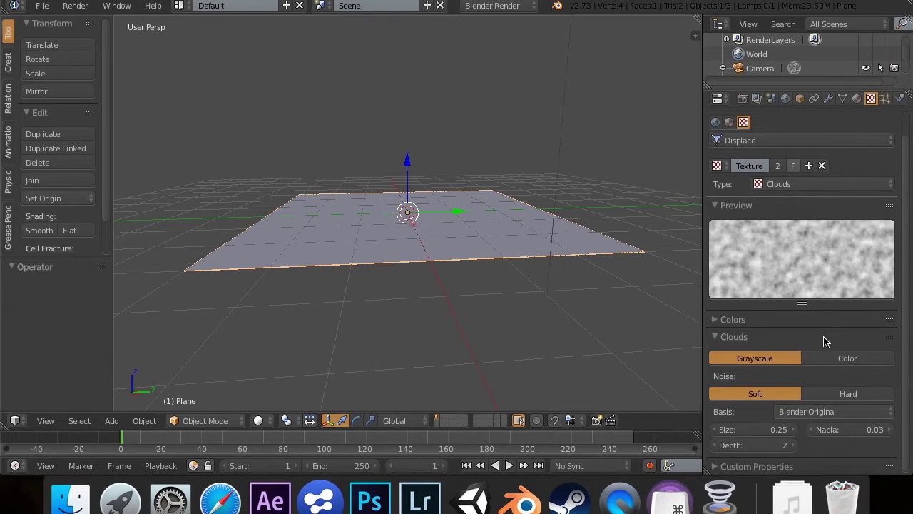
Step: Set the Clouds texture's size to 0.5 and its depth to 4
left_click(770, 430)
type(".5")
key("Return")
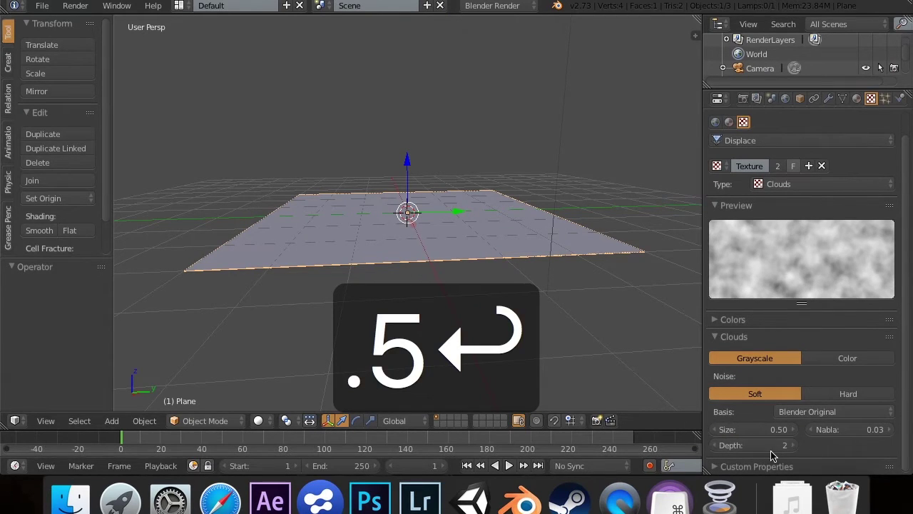
left_click_drag(779, 444, 792, 445)
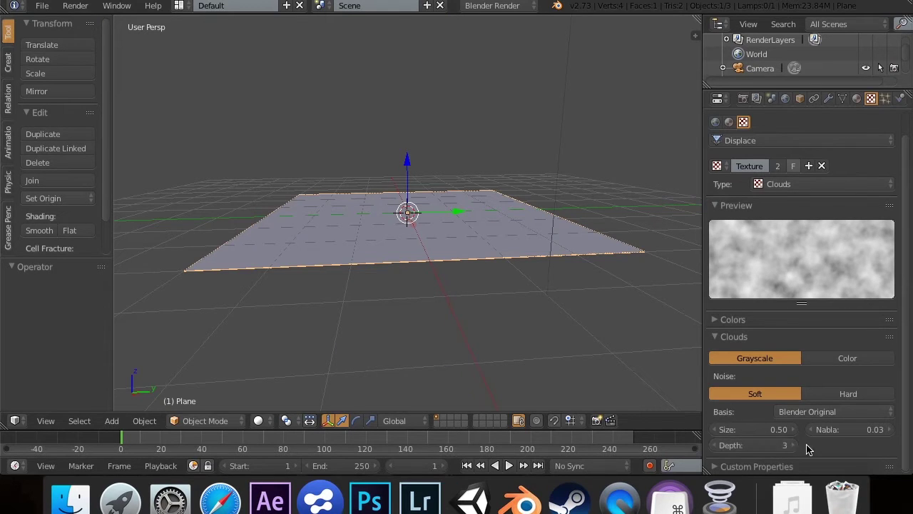
left_click(794, 446)
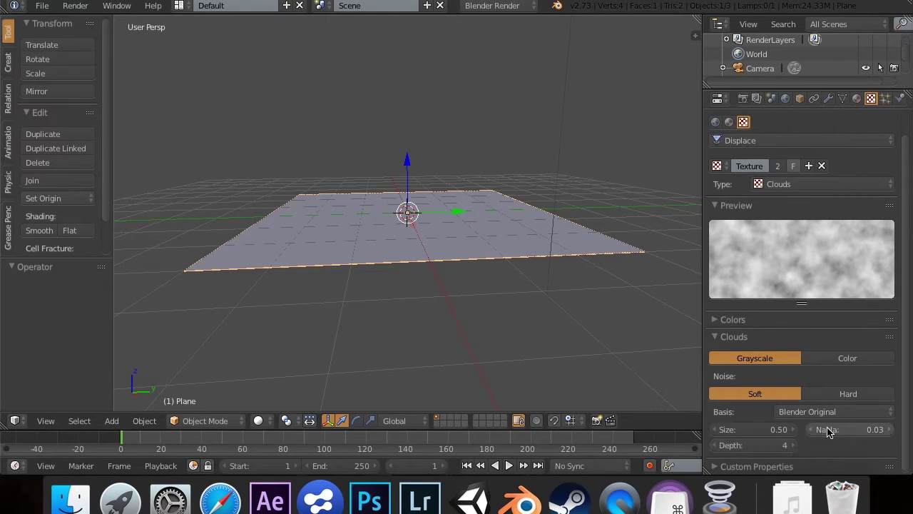
Step: Switch the Clouds noise to Hard, and try the Color option before going back to Grayscale
left_click(847, 394)
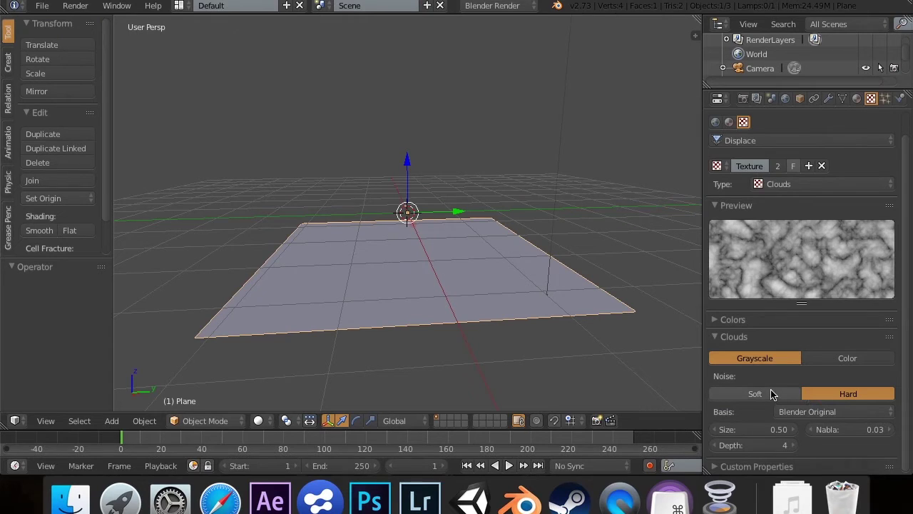
left_click(827, 363)
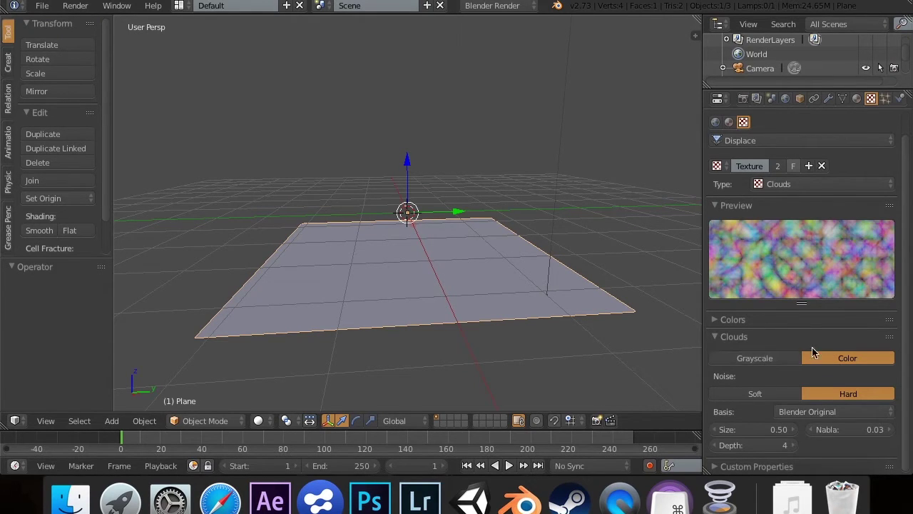
left_click(766, 358)
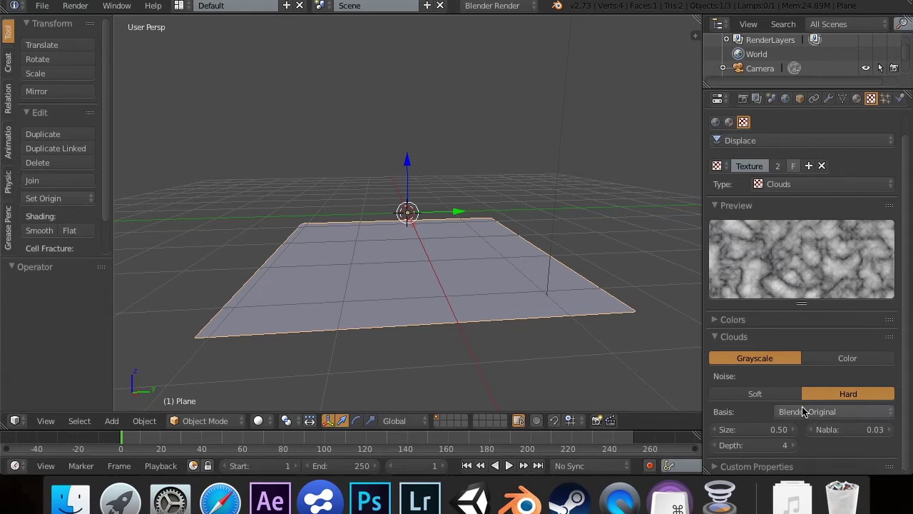
Step: Subdivide the plane's mesh four times in Edit Mode and return to Object Mode
scroll(802, 411, "up", 3)
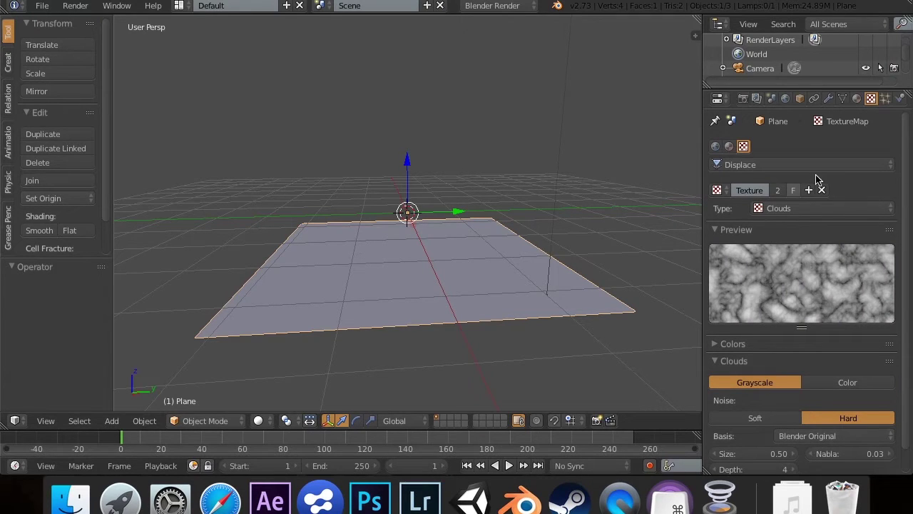
scroll(241, 363, "right", 5)
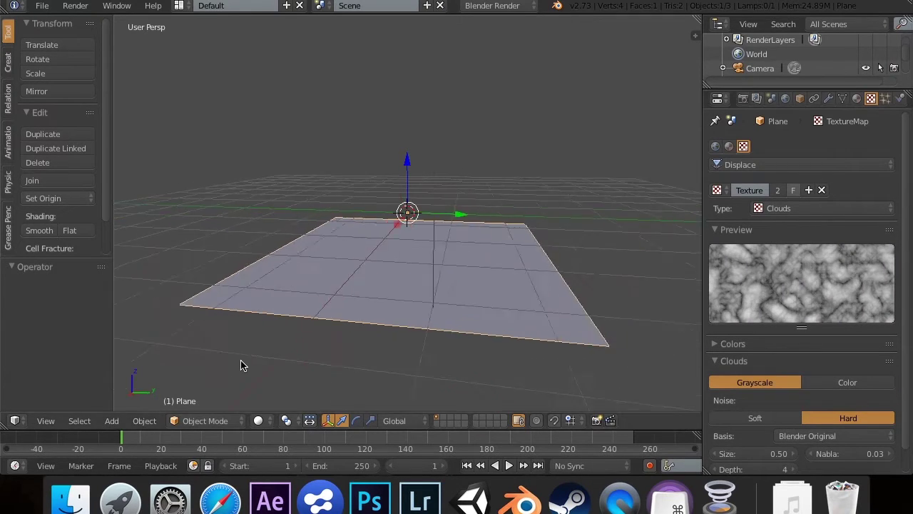
scroll(241, 363, "up", 5)
scroll(241, 365, "down", 2)
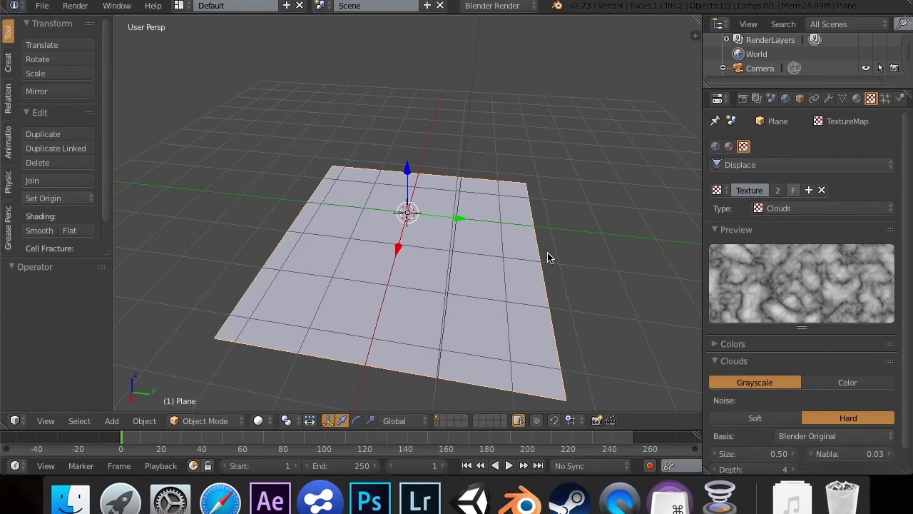
key("Tab")
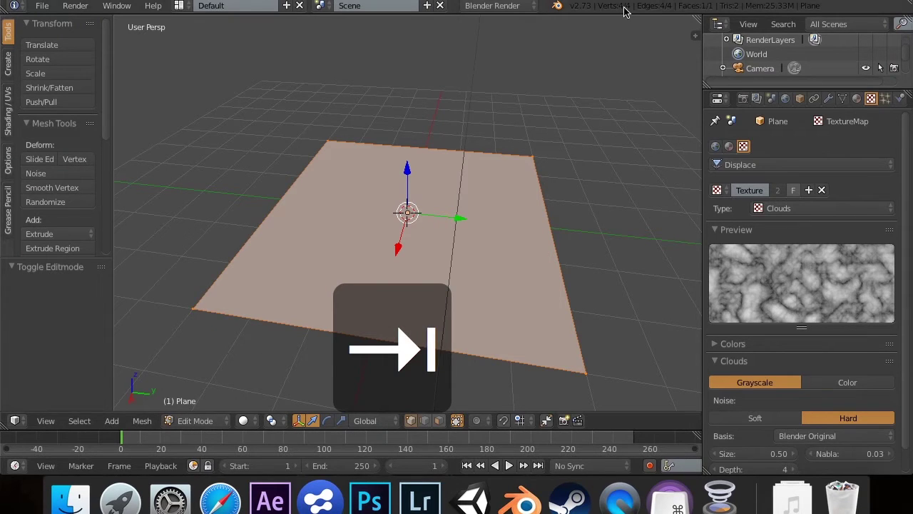
scroll(29, 222, "down", 4)
left_click(32, 207)
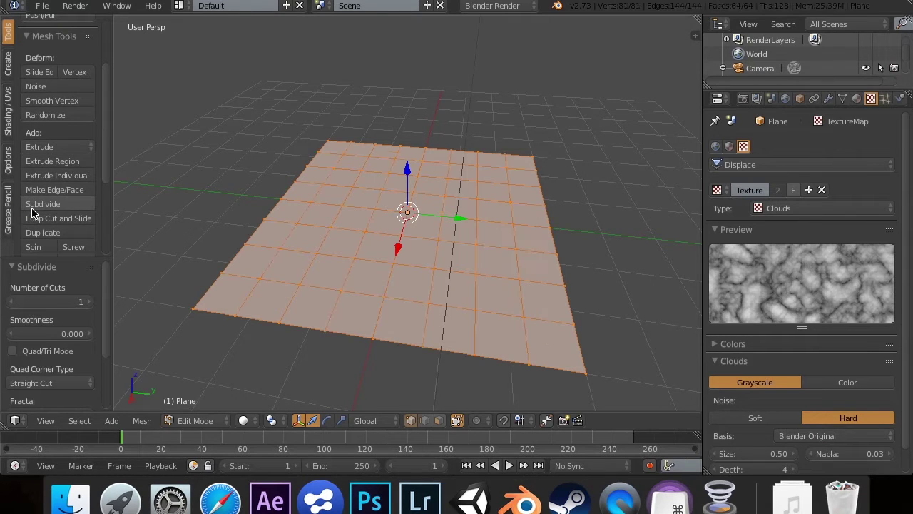
left_click(31, 207)
key("Tab")
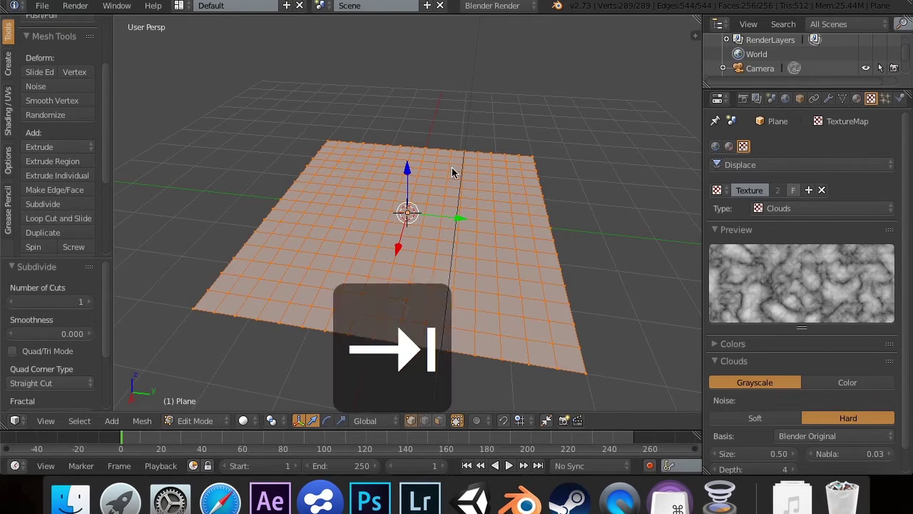
Step: Try subdividing the plane's mesh two more times and examine the finer displacement in Object Mode
scroll(444, 162, "right", 10)
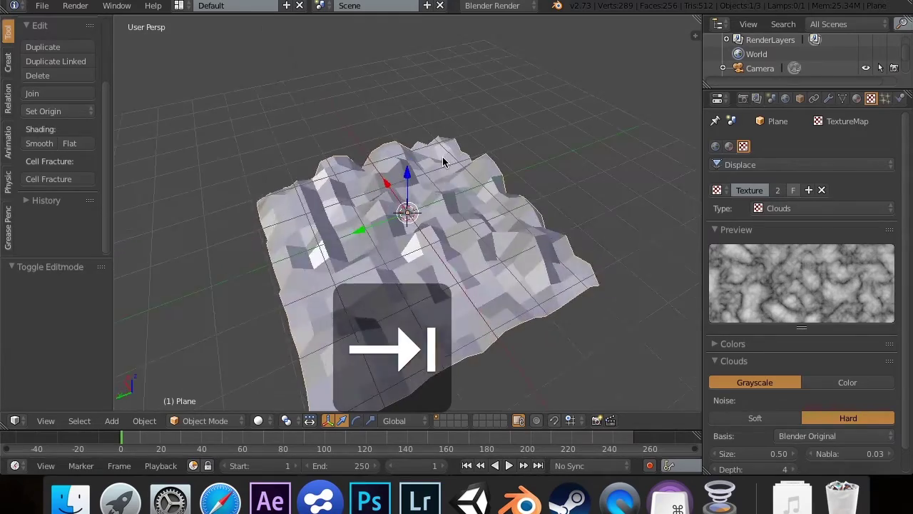
scroll(443, 162, "up", 10)
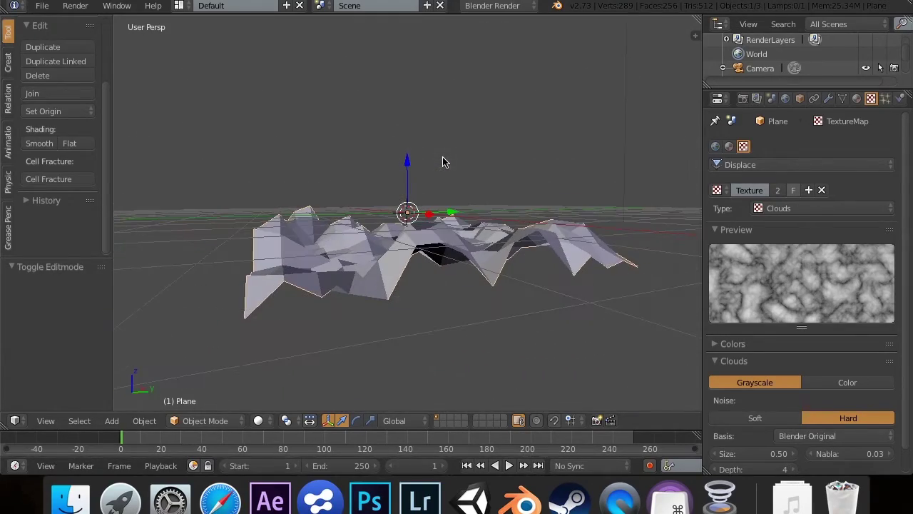
scroll(289, 181, "down", 8)
key("Tab")
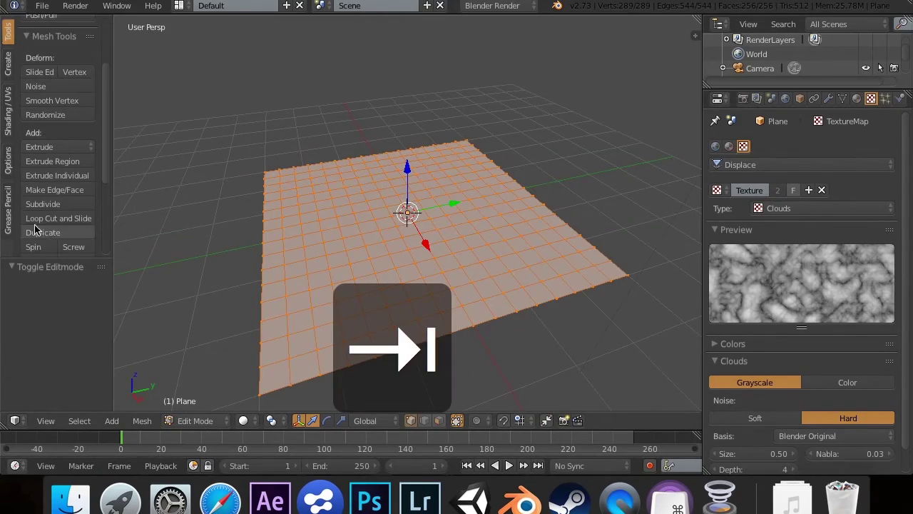
left_click(43, 204)
key("Tab")
scroll(512, 267, "up", 5)
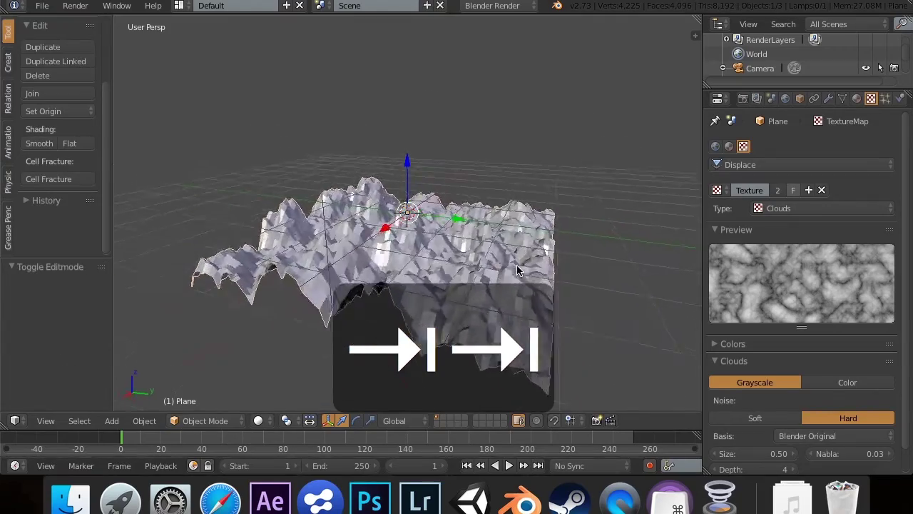
scroll(518, 270, "down", 6)
scroll(518, 271, "right", 10)
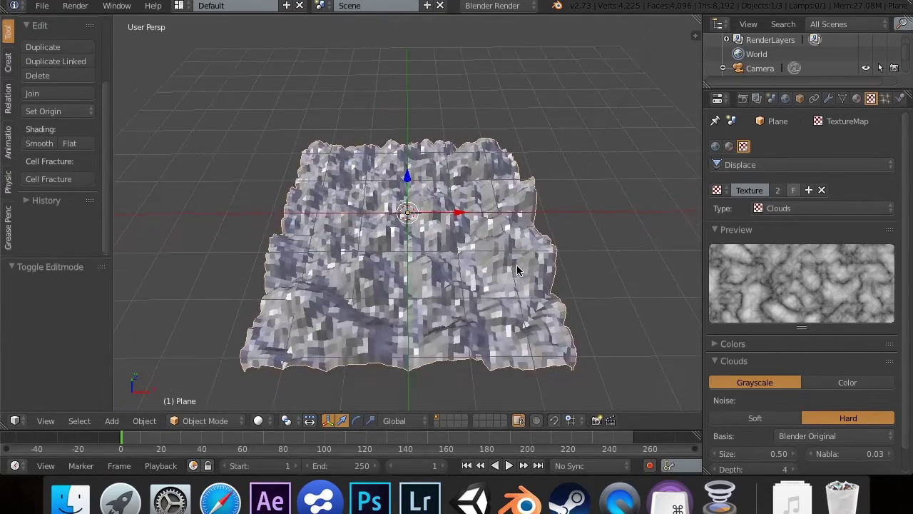
Step: Undo the two extra subdivisions of the plane and inspect the coarser terrain
key("super+z")
scroll(517, 266, "left", 5)
scroll(518, 266, "up", 6)
scroll(517, 265, "right", 5)
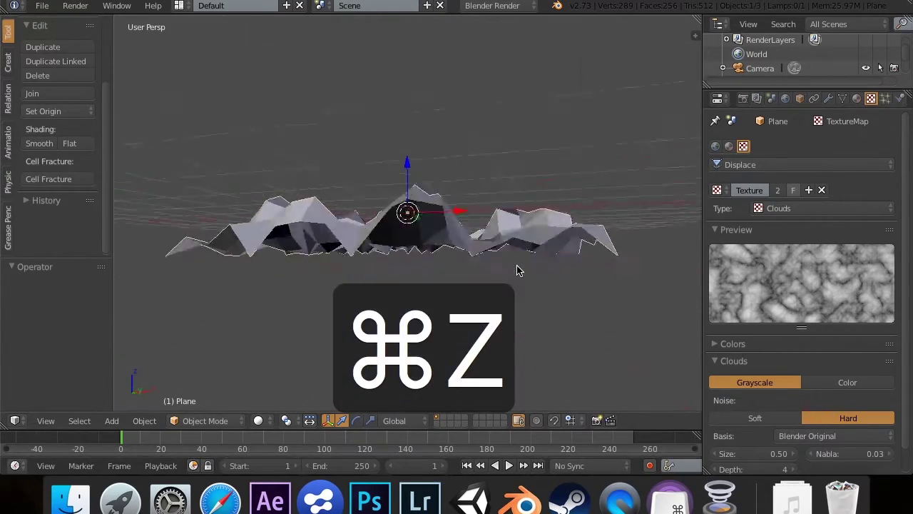
scroll(518, 269, "down", 10)
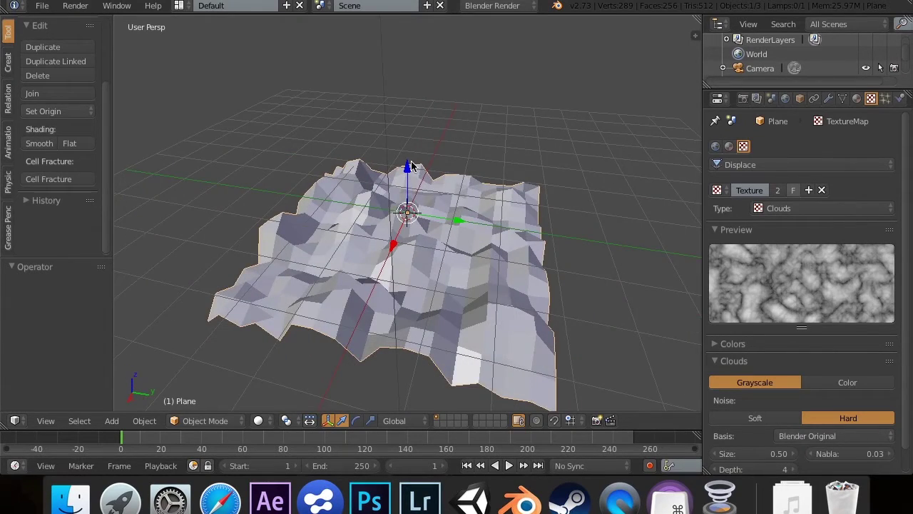
Step: Move the displaced plane up along the Z axis by about 0.863
key("1")
left_click_drag(407, 167, 415, 120)
scroll(419, 127, "down", 10)
scroll(419, 127, "up", 10)
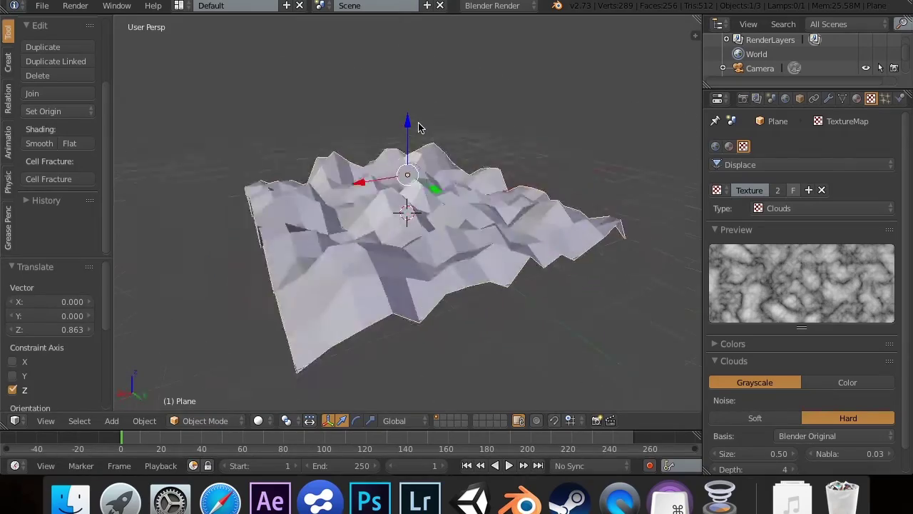
Step: Set the Displace modifier's Midlevel to 0 and inspect the raised terrain from several sides
scroll(419, 127, "down", 10)
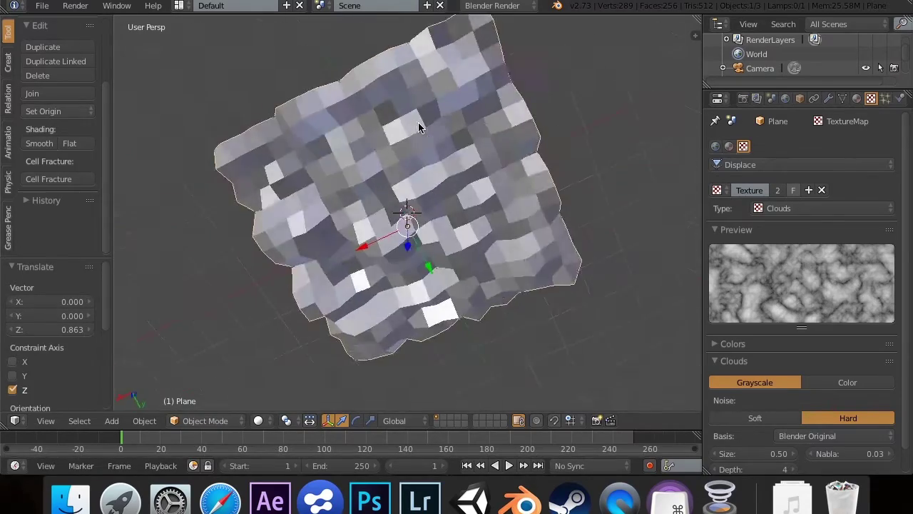
scroll(419, 127, "up", 8)
scroll(419, 127, "right", 10)
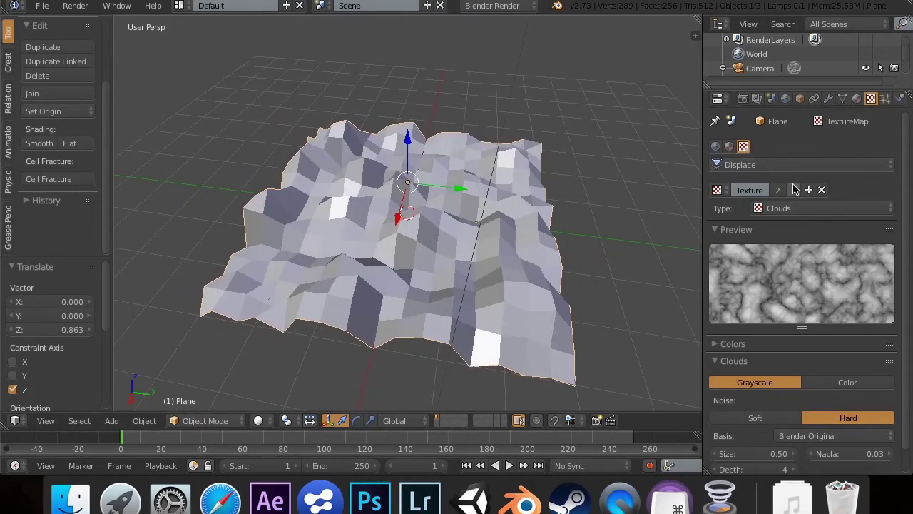
left_click(802, 208)
left_click(800, 211)
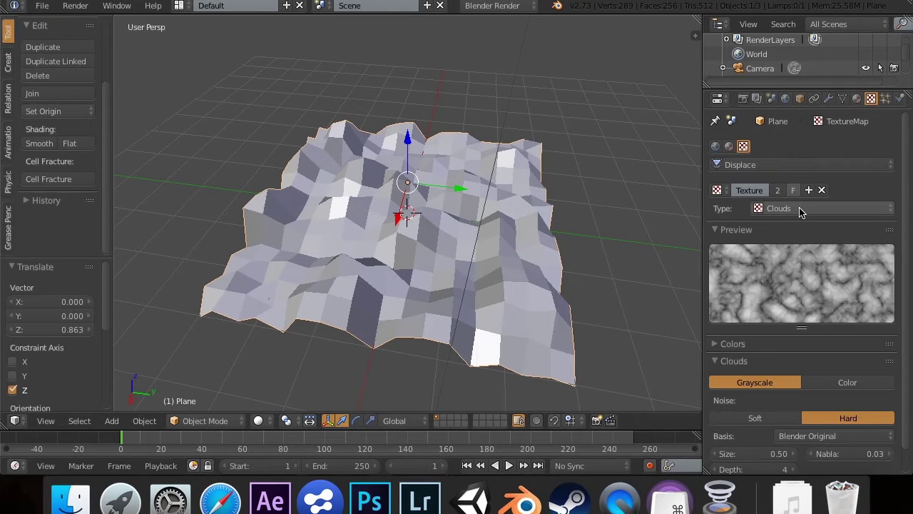
left_click(829, 99)
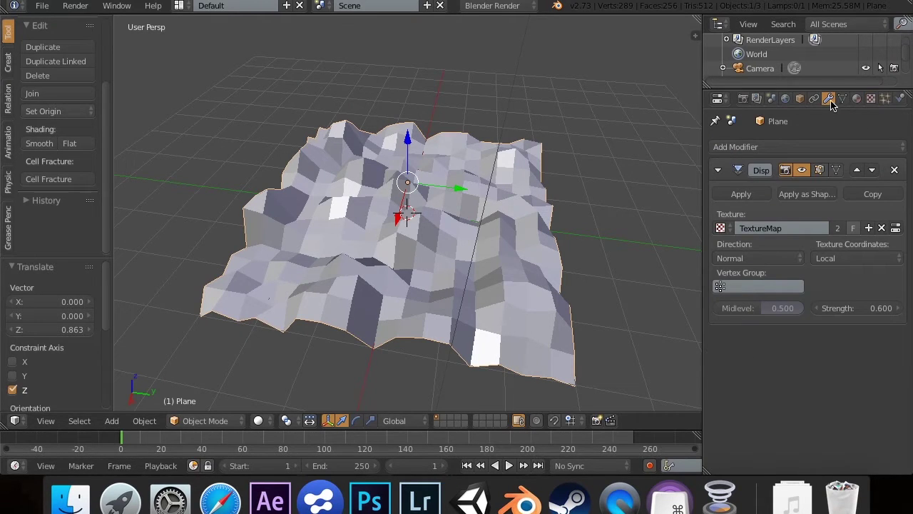
left_click_drag(782, 308, 728, 308)
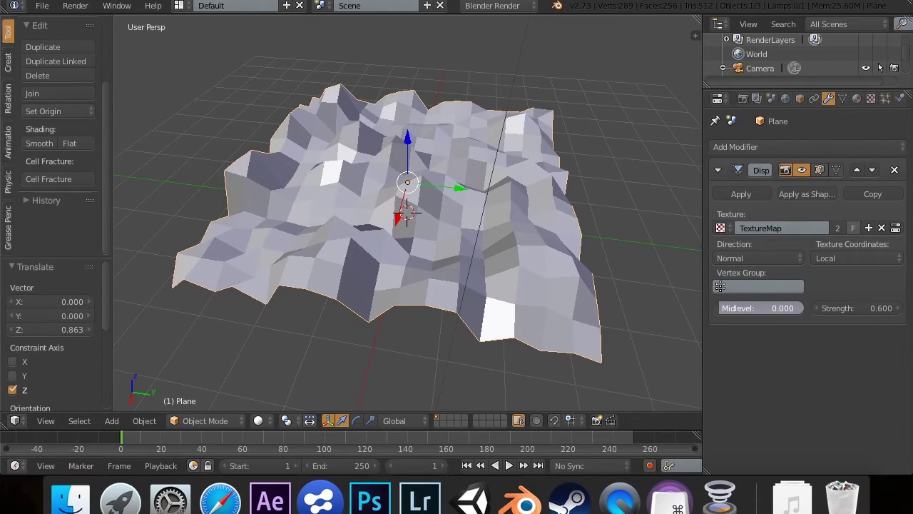
scroll(646, 255, "down", 8)
scroll(645, 256, "right", 10)
scroll(646, 255, "up", 5)
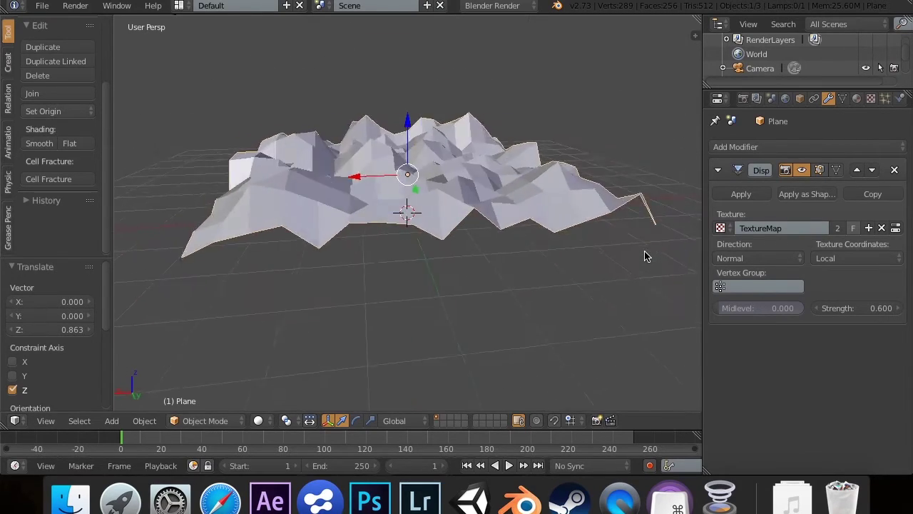
scroll(645, 255, "right", 6)
scroll(645, 256, "left", 12)
scroll(646, 256, "up", 5)
scroll(646, 255, "down", 5)
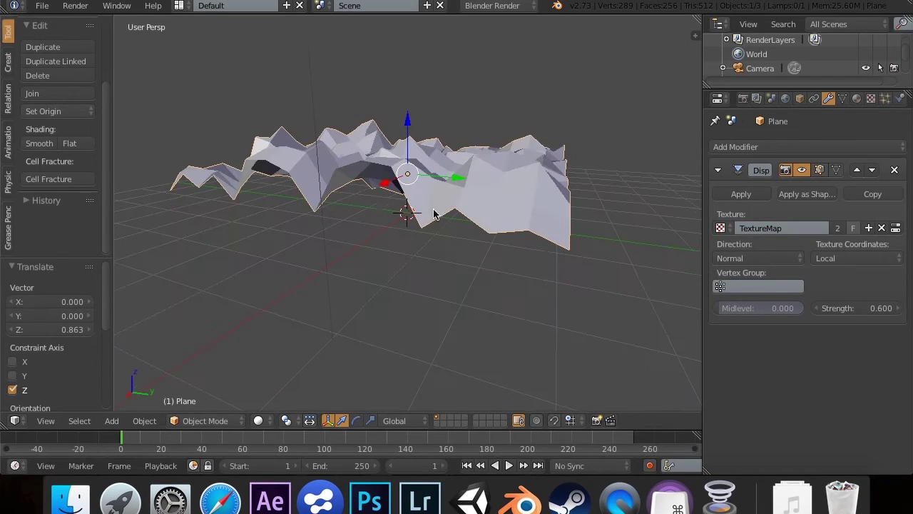
Step: Try Displace modifier strengths of 17, 1 and 0.25 on the plane
mouse_move(856, 309)
left_mouse_down()
mouse_move(910, 308)
mouse_move(871, 308)
left_mouse_up()
left_click(865, 308)
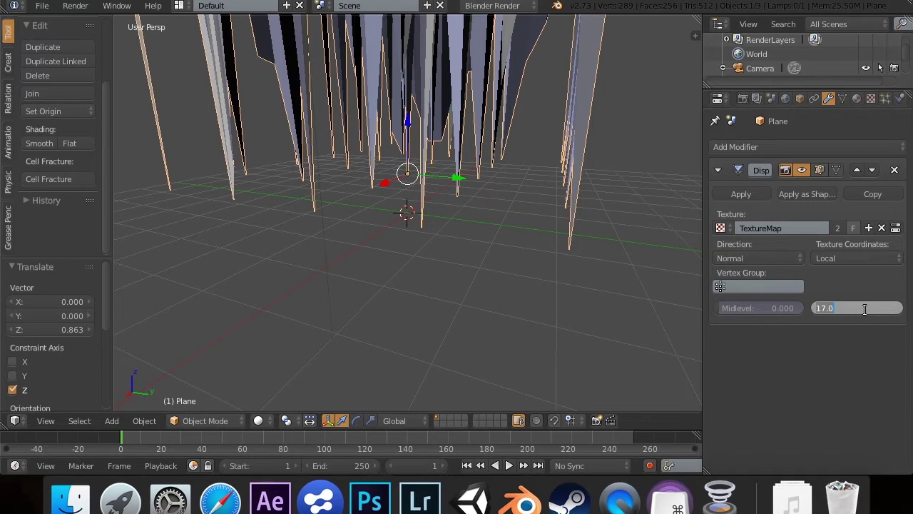
type("1")
key("Return")
left_click(879, 309)
type(".25")
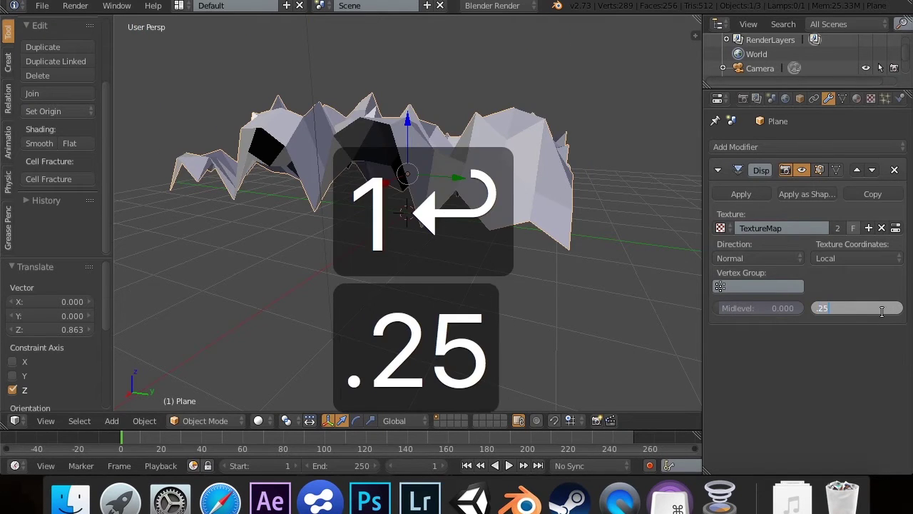
key("Return")
scroll(559, 129, "right", 10)
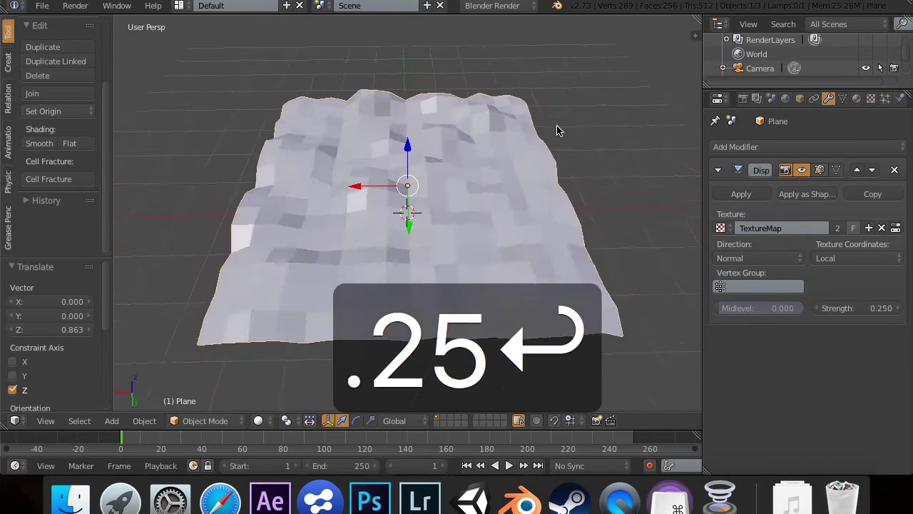
Step: Set the Displace modifier's Strength to 0.5 and inspect the terrain from several angles
left_click(880, 311)
left_click(880, 311)
type(".5")
key("Return")
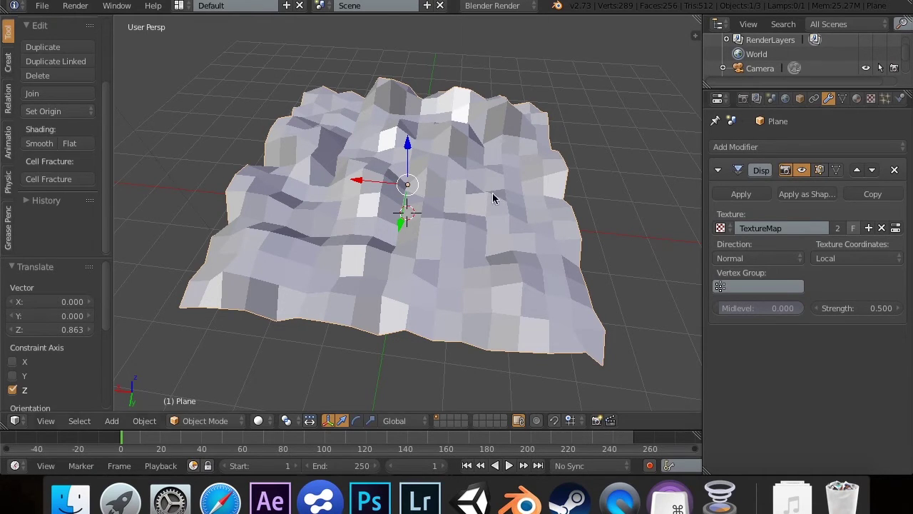
scroll(389, 200, "right", 5)
scroll(390, 200, "right", 5)
scroll(485, 223, "right", 15)
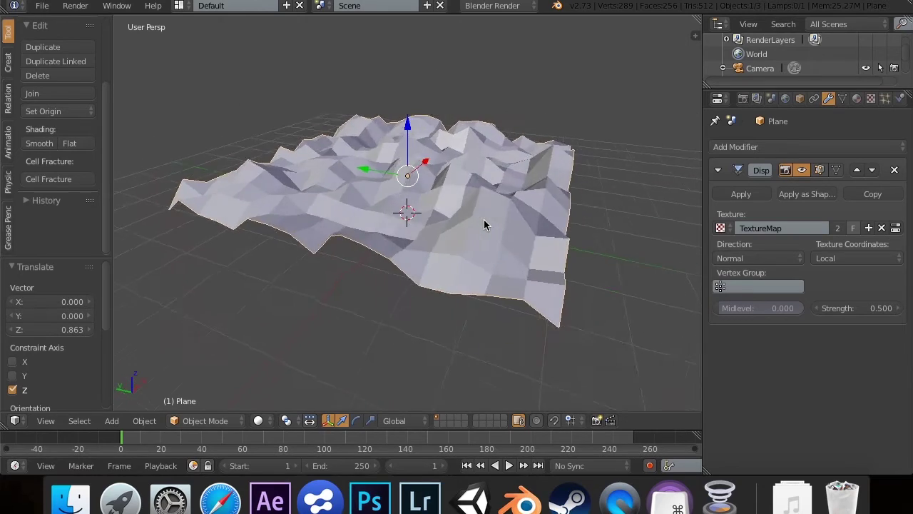
scroll(491, 221, "right", 5)
scroll(491, 221, "left", 12)
scroll(491, 221, "right", 10)
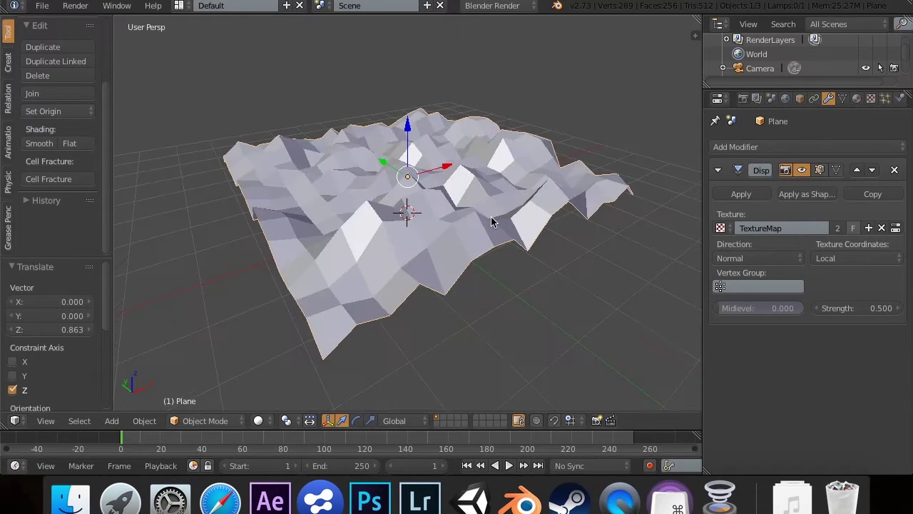
scroll(491, 216, "right", 1)
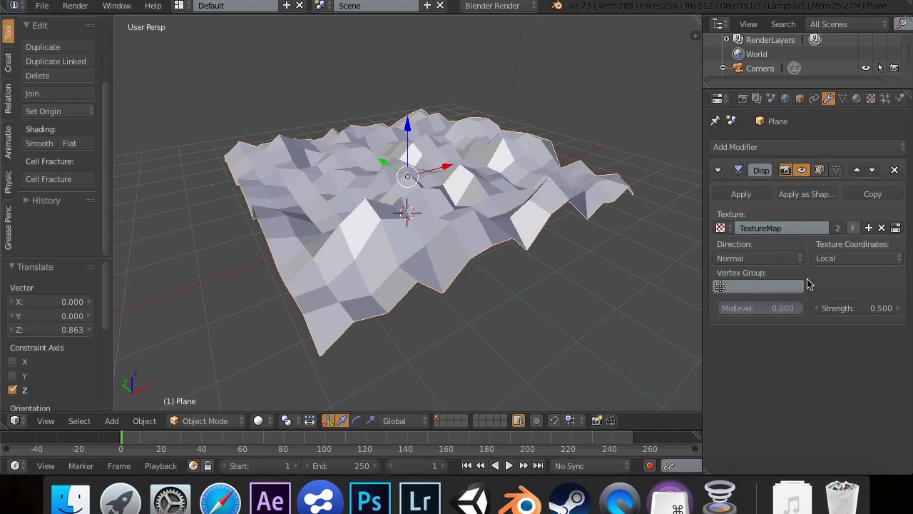
Step: Switch to Safari and examine the bump map image results, including the brick wall comparison with and without a bump map
left_click(220, 497)
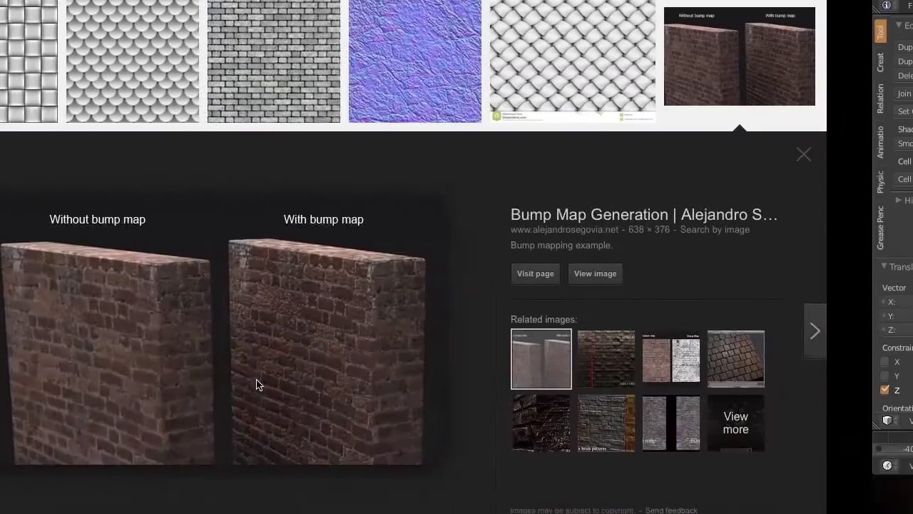
scroll(319, 407, "up", 4)
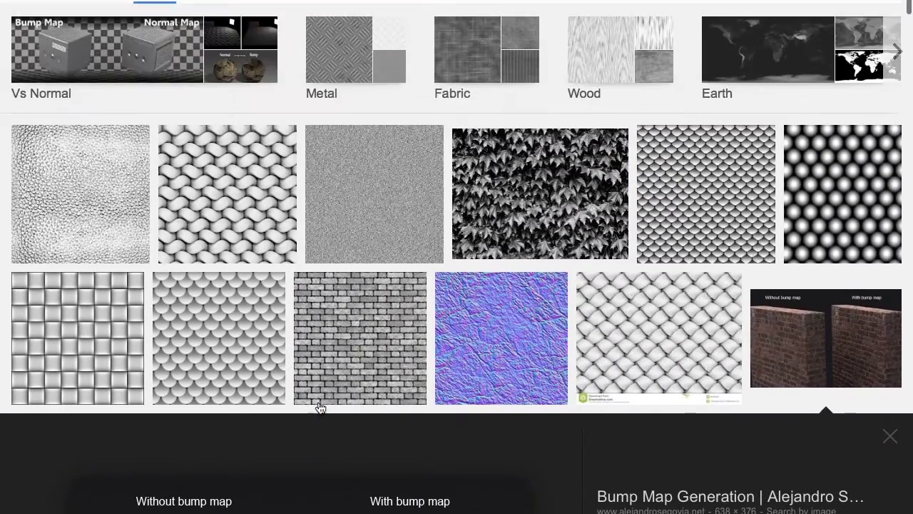
scroll(320, 407, "up", 1)
scroll(320, 407, "down", 5)
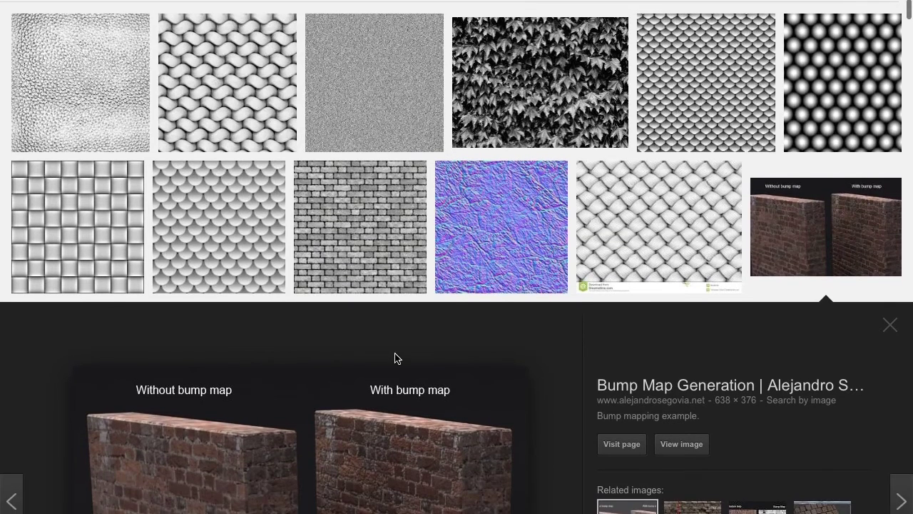
scroll(397, 358, "down", 10)
scroll(397, 360, "up", 1)
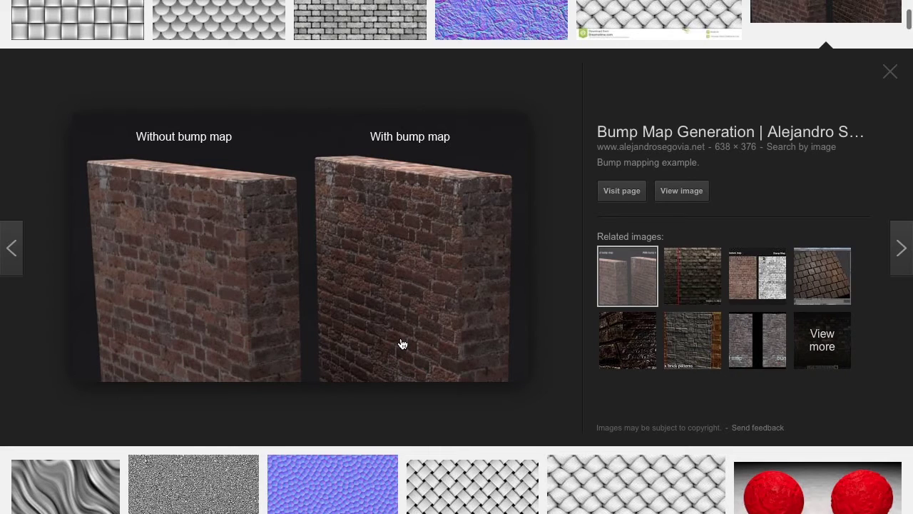
scroll(401, 344, "down", 2)
scroll(376, 361, "down", 2)
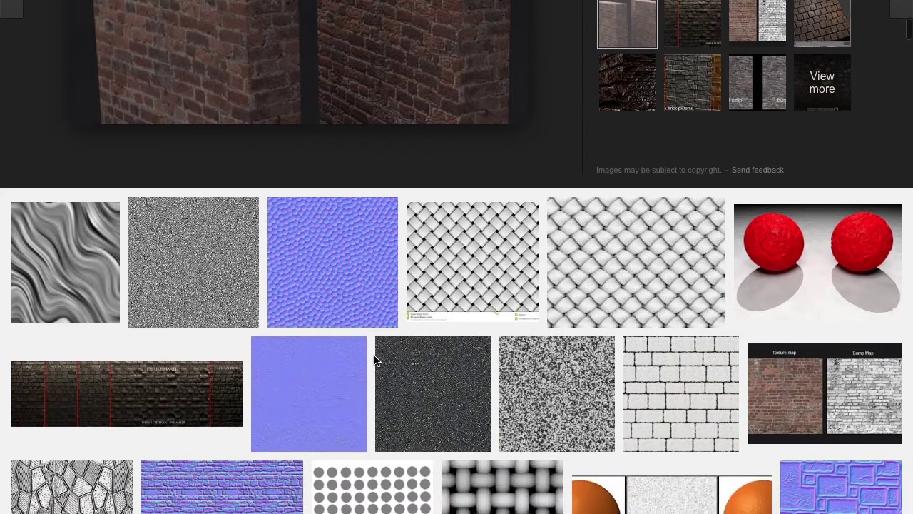
scroll(377, 360, "up", 1)
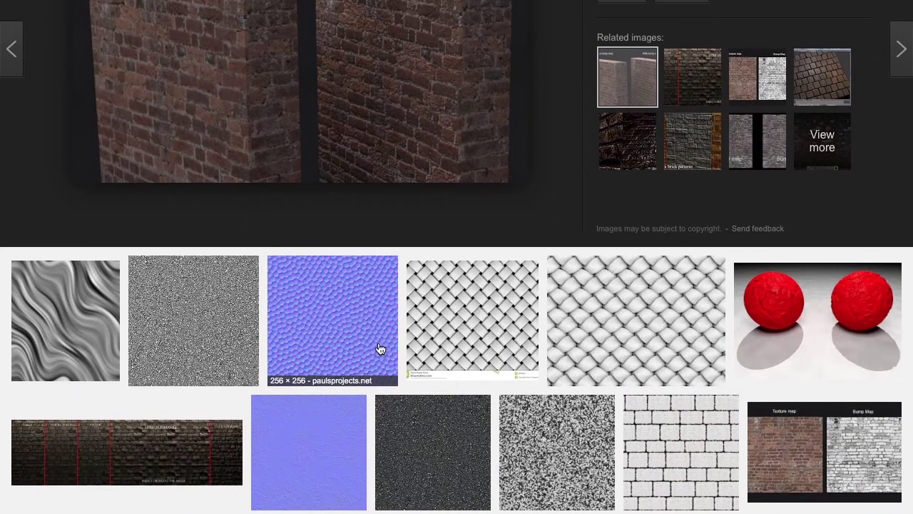
scroll(66, 433, "up", 1)
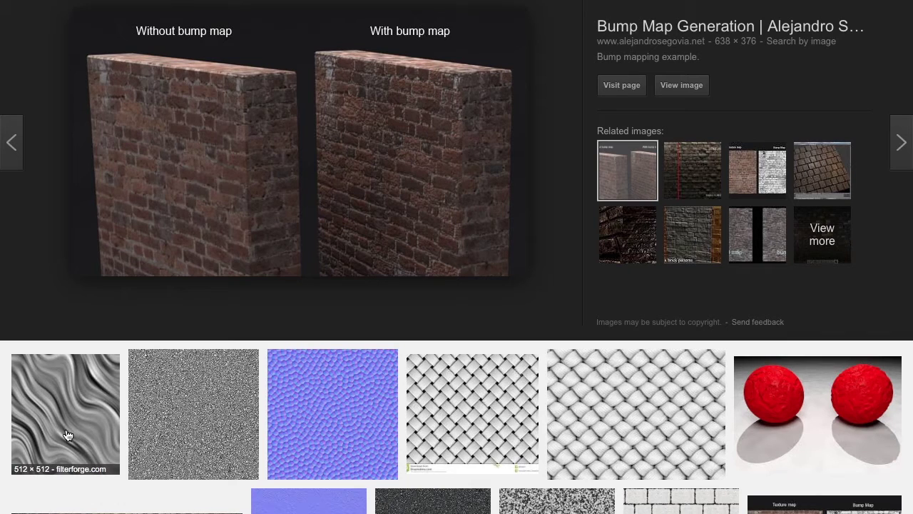
scroll(66, 433, "up", 2)
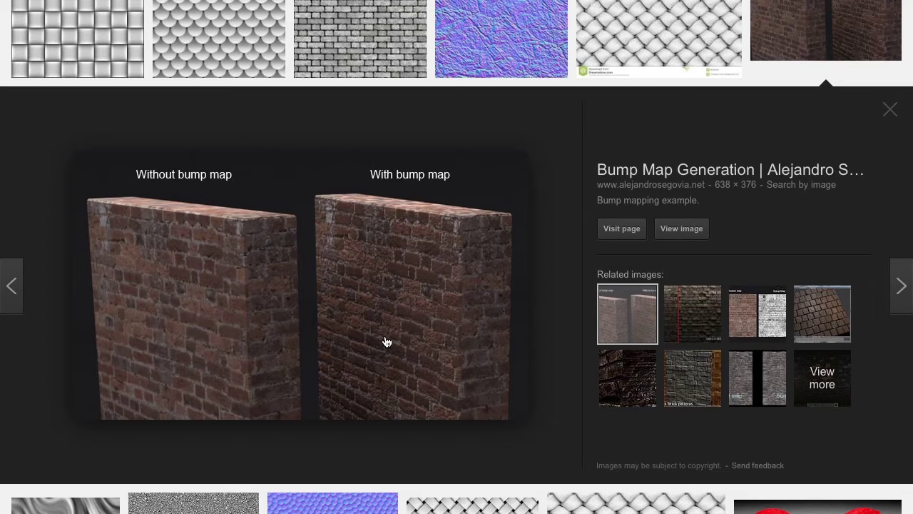
scroll(386, 342, "up", 4)
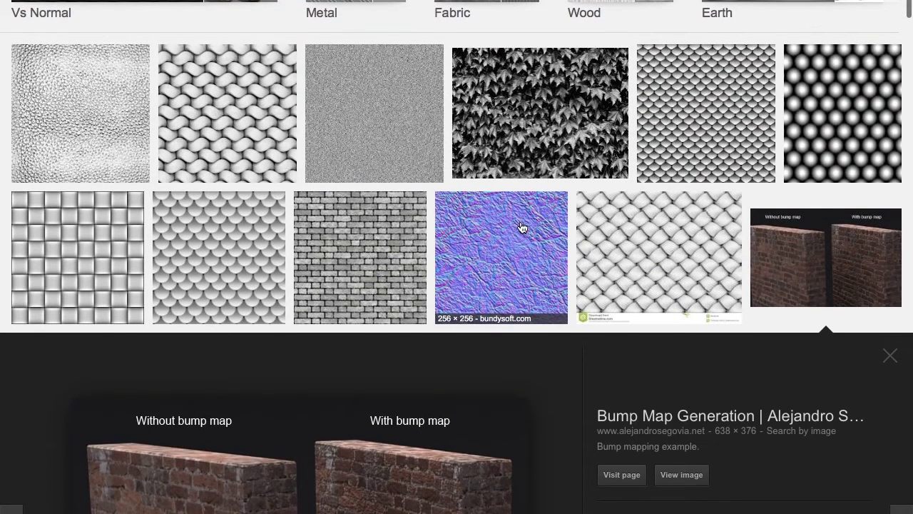
scroll(523, 228, "up", 1)
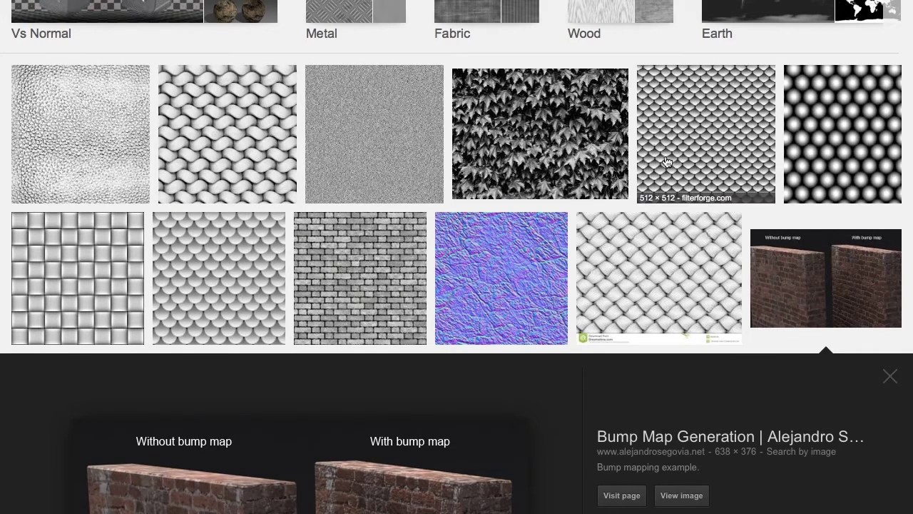
Step: Open the black-and-white ivy leaf bump map from land8.com and save the image to Downloads
left_click(599, 180)
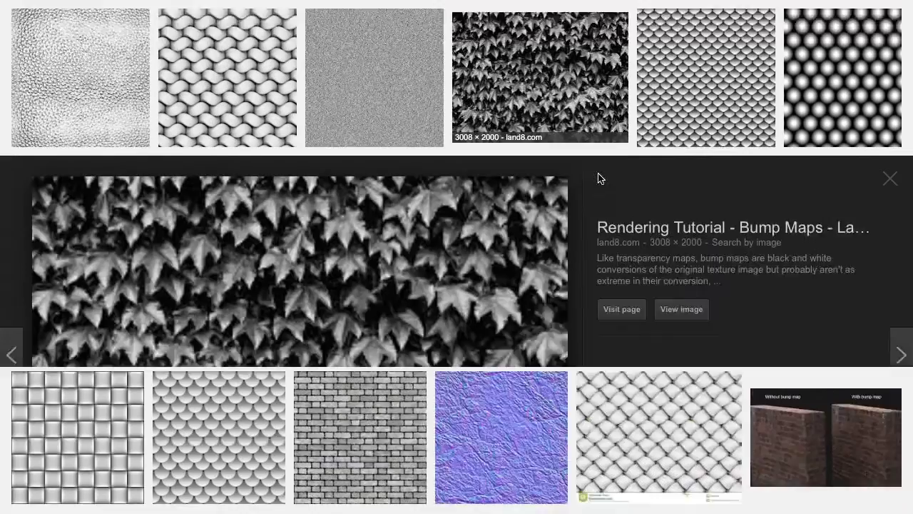
right_click(278, 250)
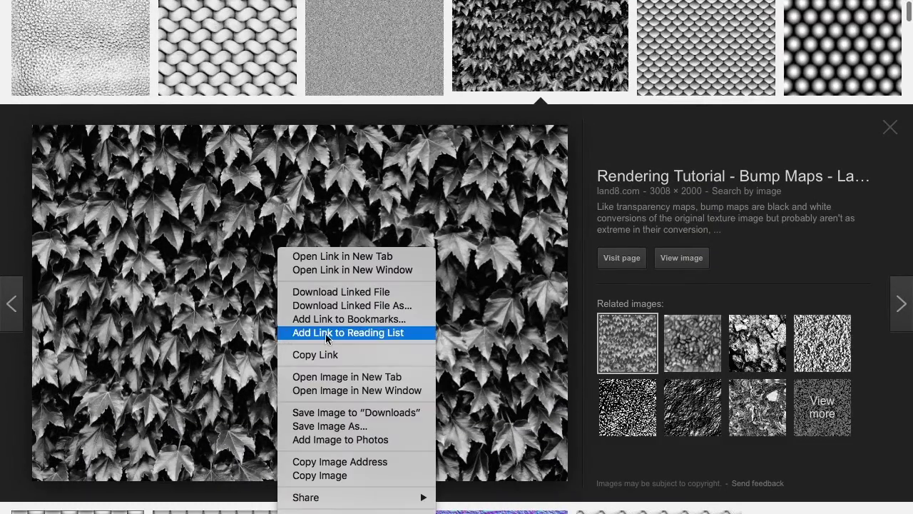
left_click(317, 412)
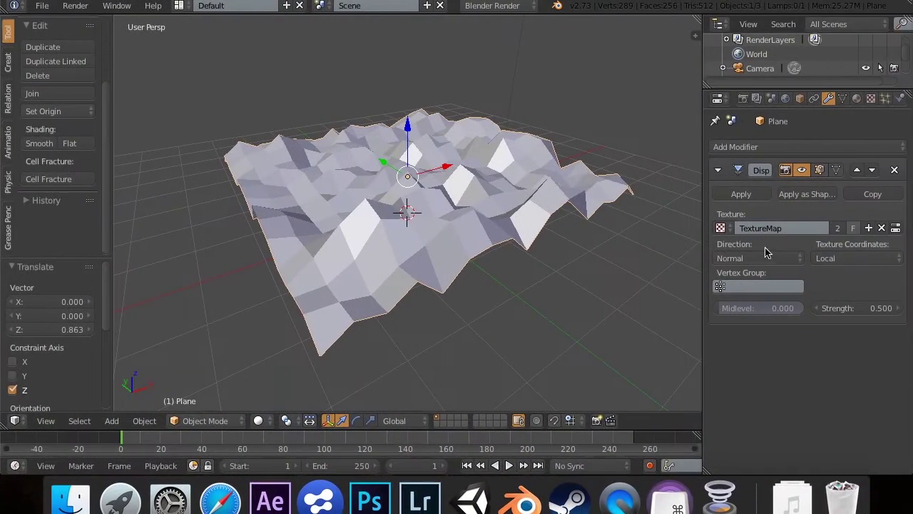
Step: Return to Blender and load IvyBump.jpg from Downloads, sorted by date, into the material's ImageMap texture
left_click(871, 99)
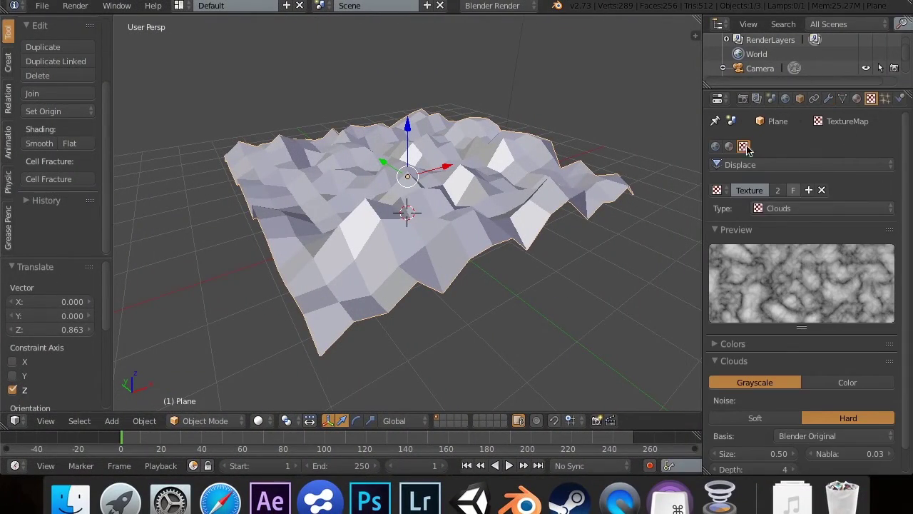
scroll(823, 139, "down", 1)
scroll(824, 139, "up", 1)
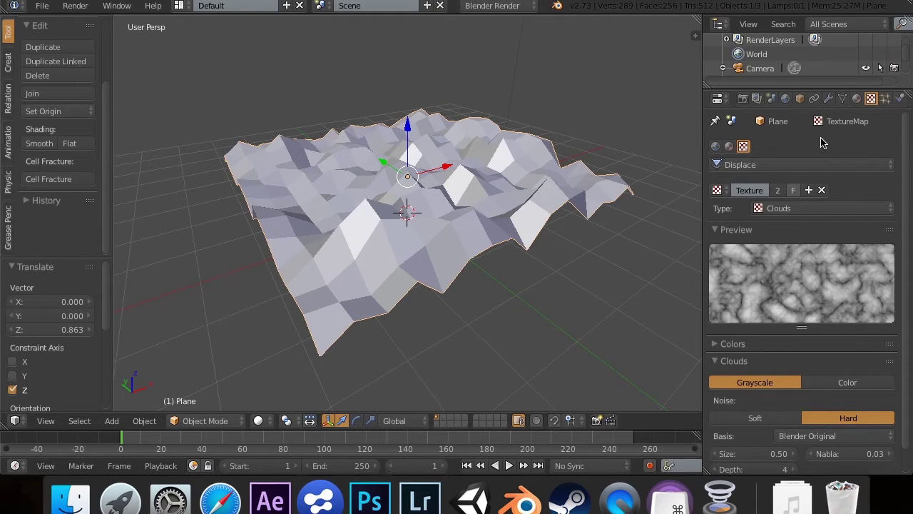
left_click(729, 147)
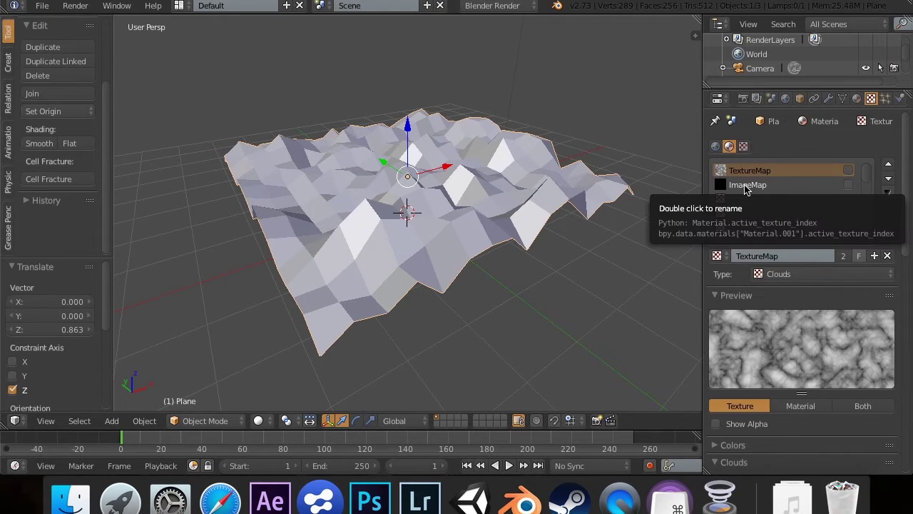
scroll(798, 400, "down", 2)
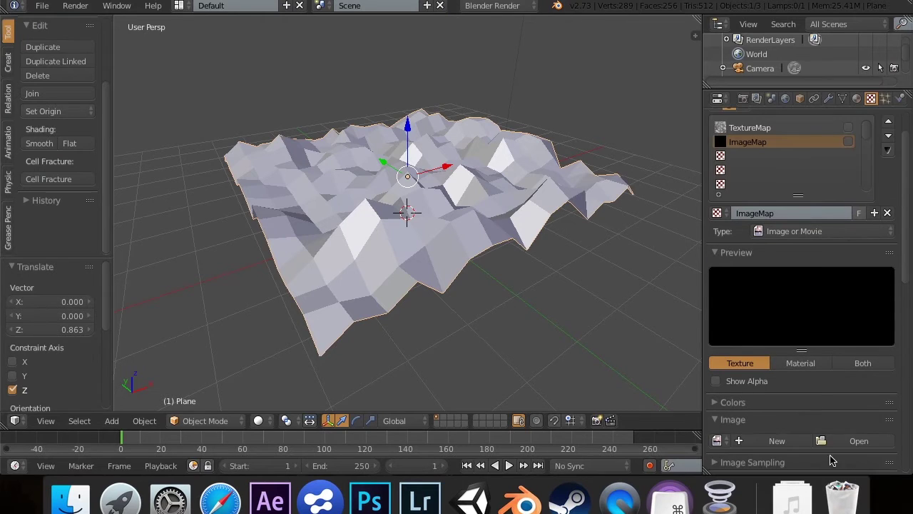
left_click(856, 443)
left_click(50, 179)
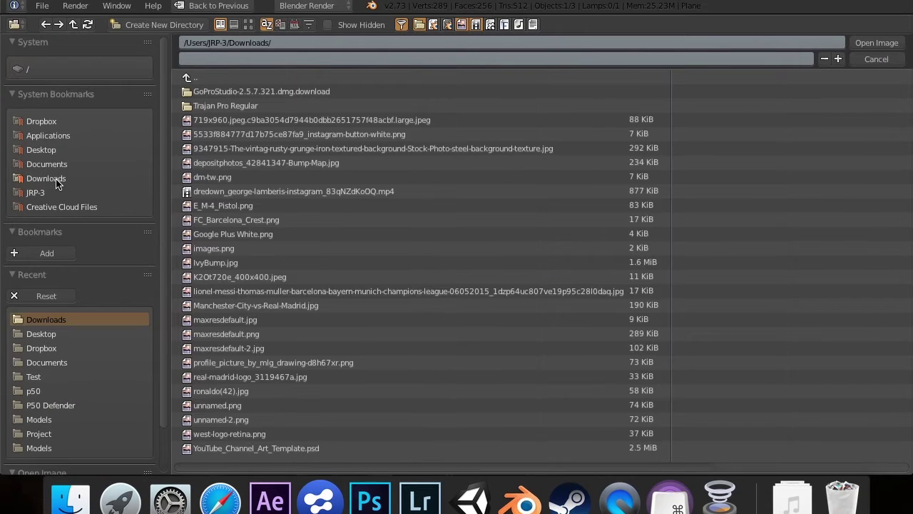
left_click(294, 25)
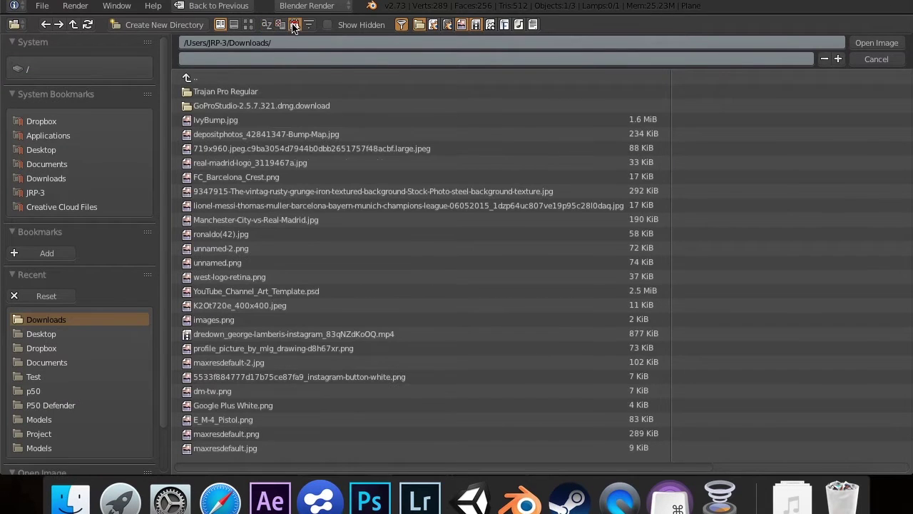
double_click(286, 120)
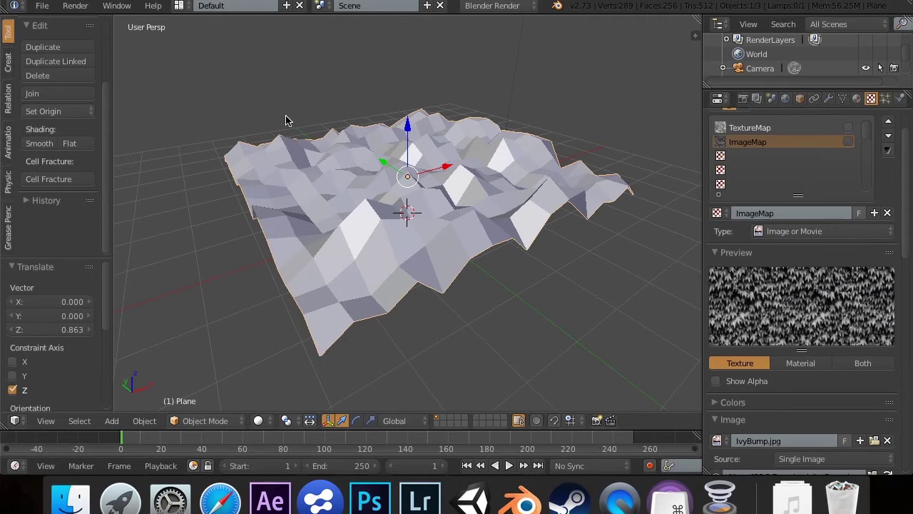
Step: Assign ImageMap as the texture of the plane's Displace modifier
left_click(829, 98)
left_click(720, 228)
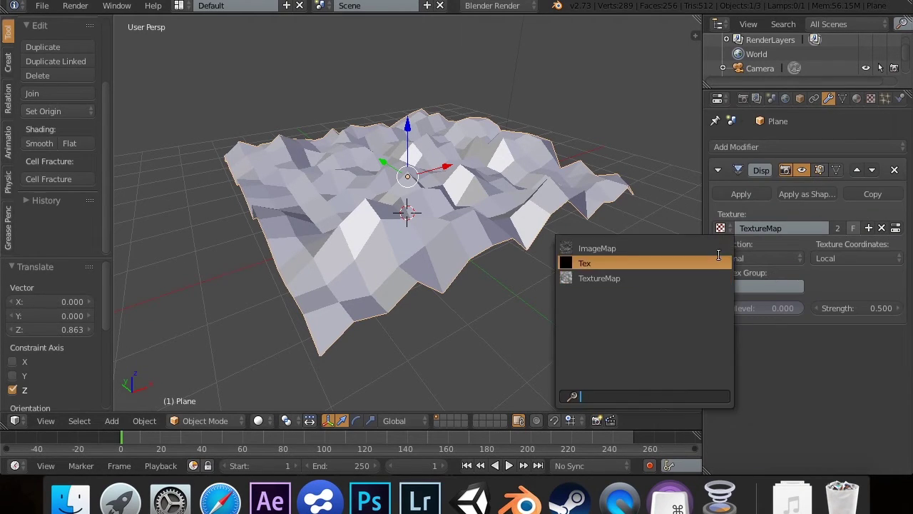
left_click(596, 247)
Step: Examine the plane displaced by the ivy image from above, from the side and at low angles
scroll(619, 220, "right", 10)
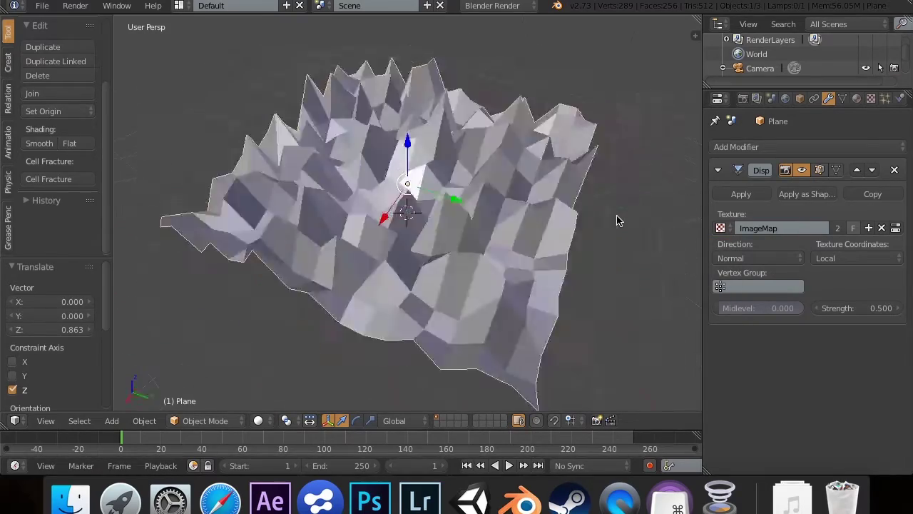
scroll(618, 220, "up", 5)
scroll(619, 220, "down", 5)
scroll(619, 220, "up", 2)
scroll(618, 221, "up", 4)
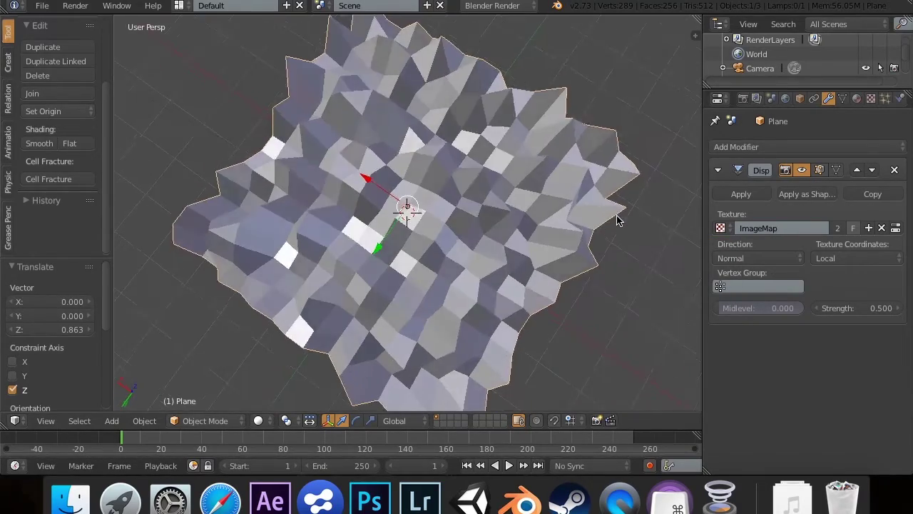
scroll(619, 220, "right", 6)
scroll(618, 221, "down", 3)
scroll(618, 220, "up", 3)
scroll(621, 177, "down", 5)
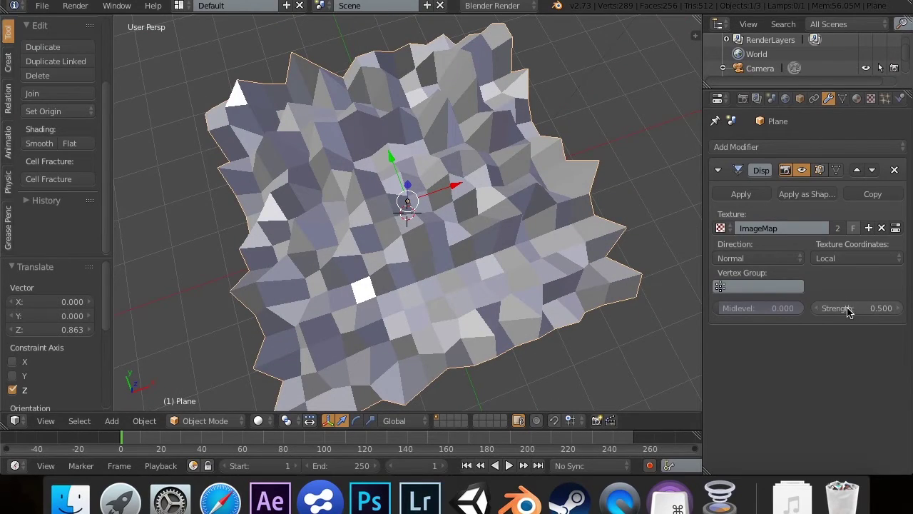
key("s")
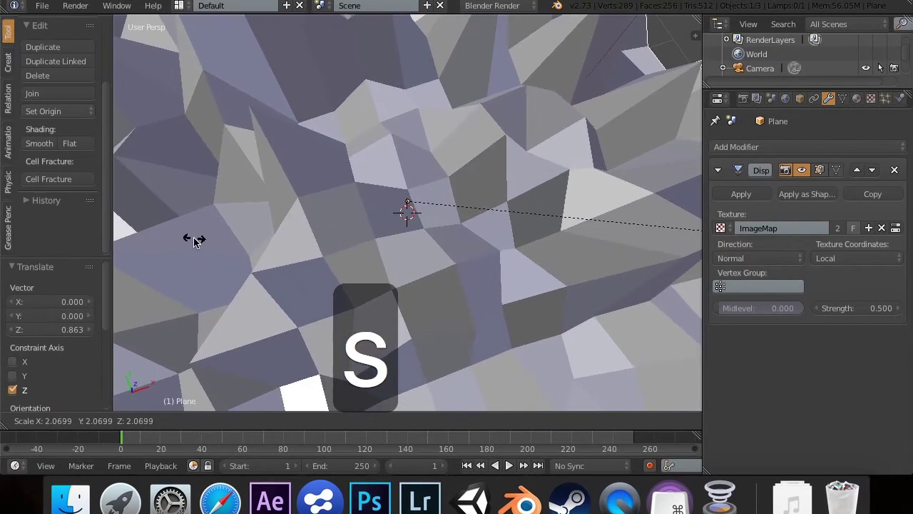
key("Escape")
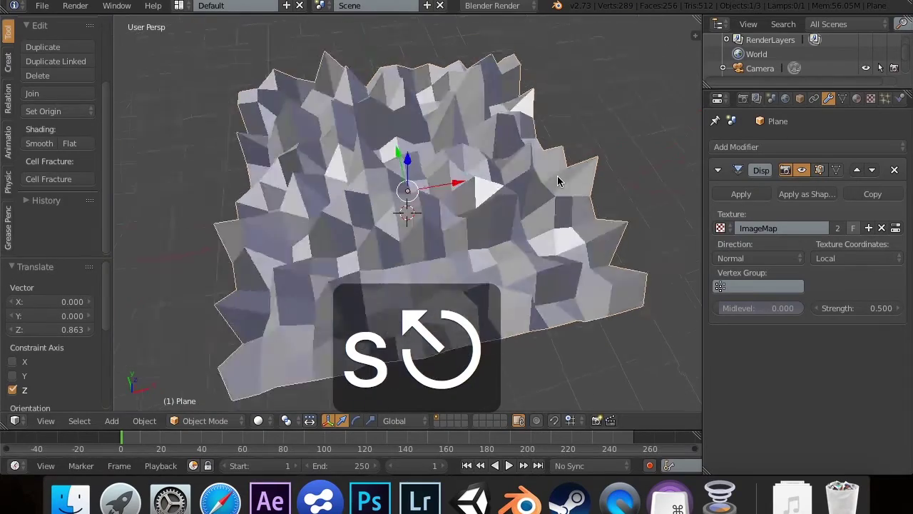
scroll(558, 181, "down", 10)
scroll(558, 179, "up", 5)
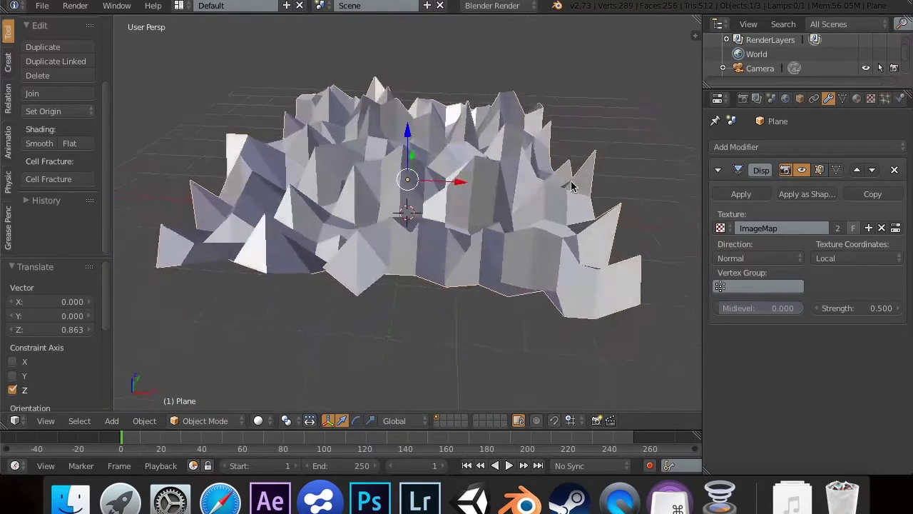
Step: Subdivide the whole plane mesh three more times in Edit Mode and return to Object Mode
key("Tab")
triple_click(45, 205)
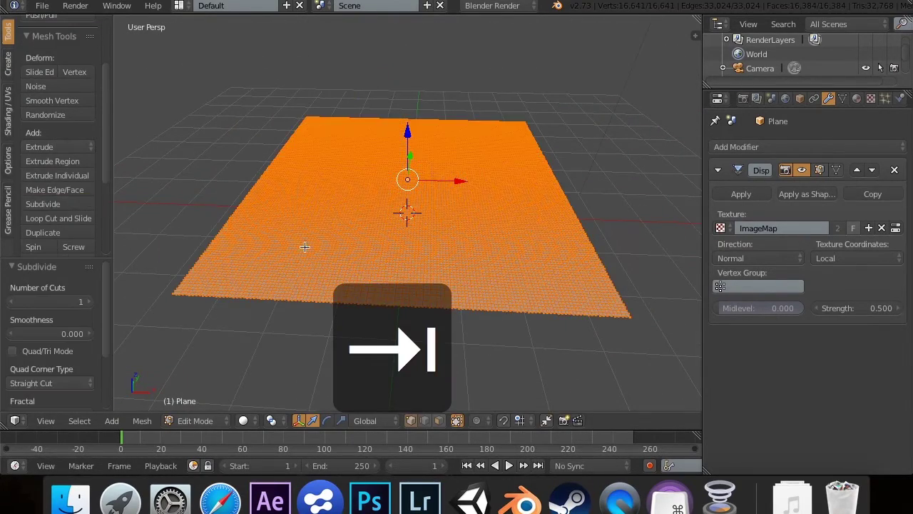
key("Tab")
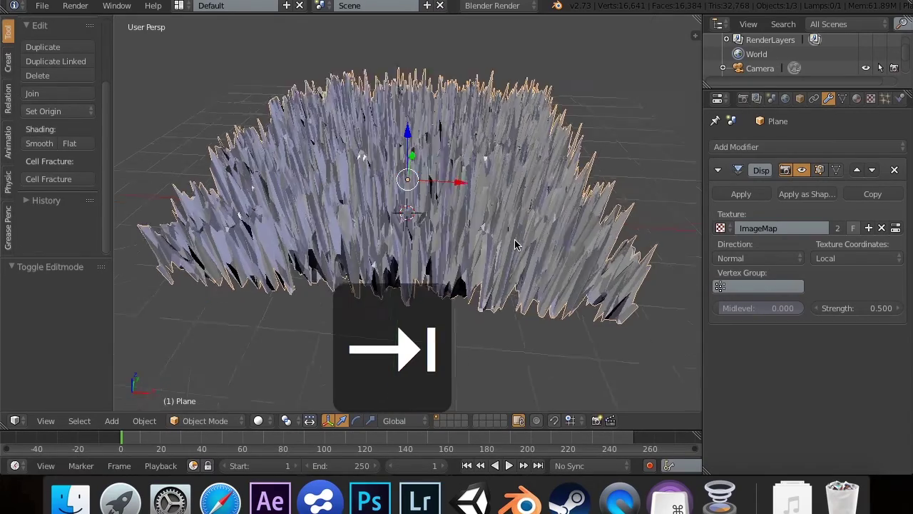
Step: Set the Displace modifier's Strength to 0.1 and inspect the denser surface from several angles
left_click_drag(856, 308, 834, 308)
scroll(511, 257, "right", 10)
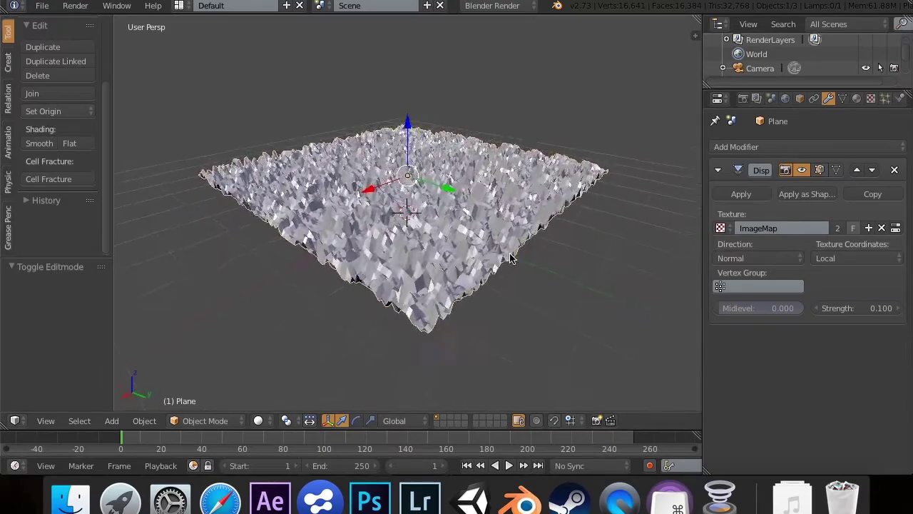
scroll(511, 257, "down", 10)
scroll(511, 258, "up", 10)
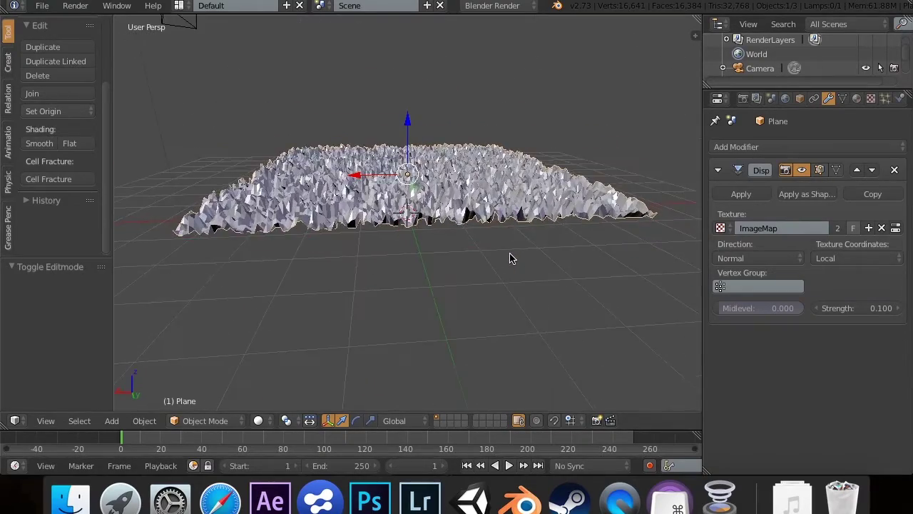
Step: Undo the strength change and the extra subdivisions, and look over the coarser plane
key("super+z")
key("super+z")
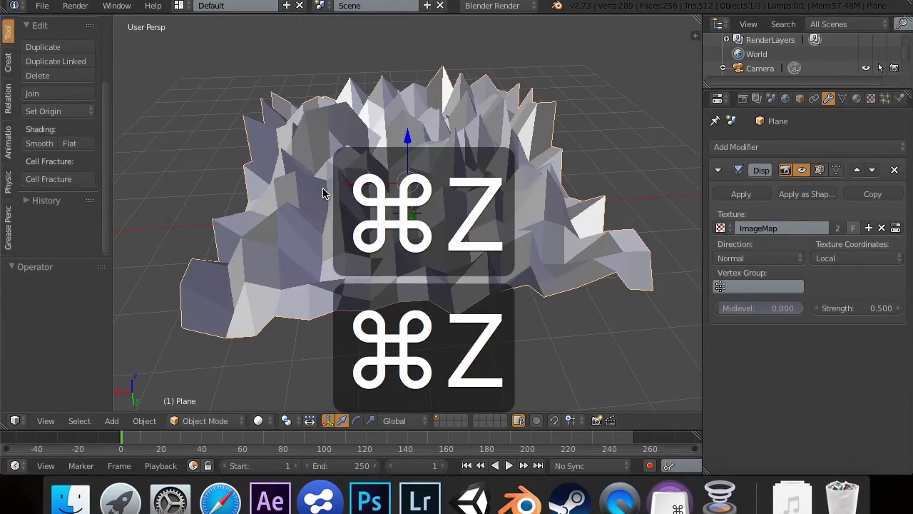
scroll(322, 193, "down", 10)
scroll(322, 193, "up", 10)
scroll(323, 193, "right", 15)
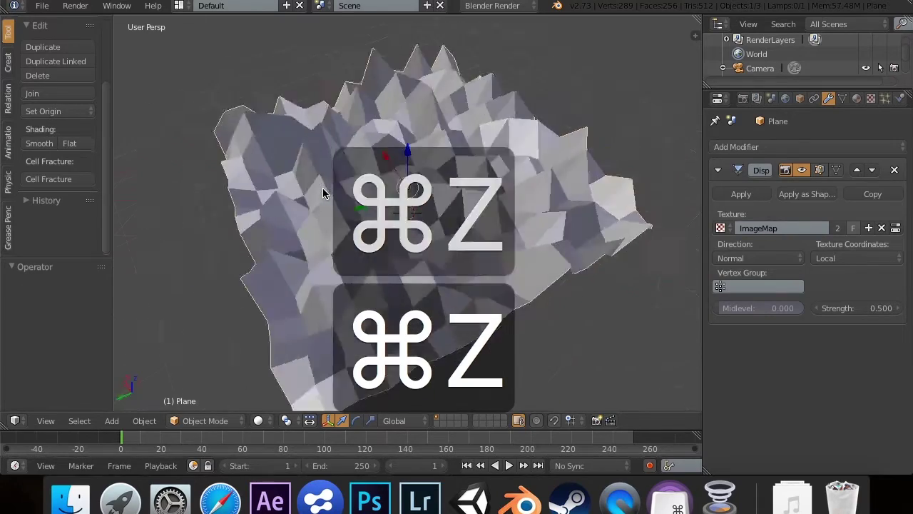
scroll(322, 193, "up", 5)
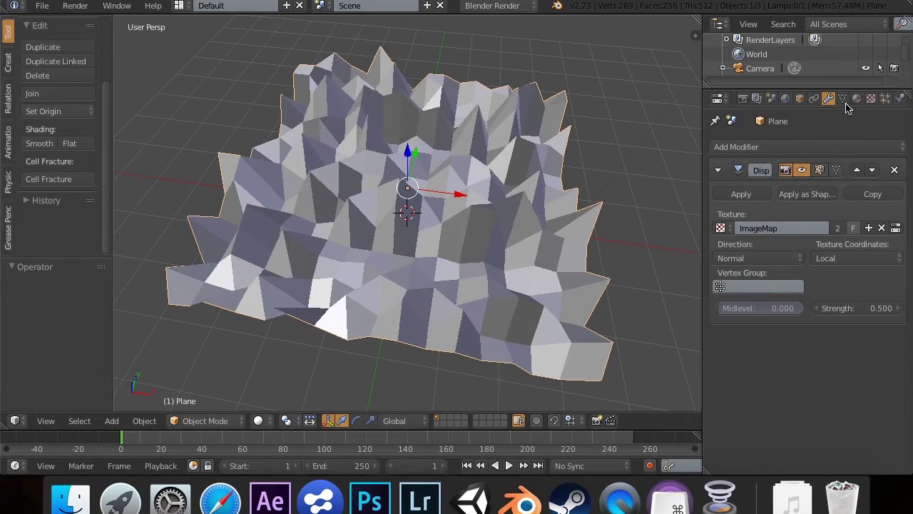
Step: Replace the ImageMap texture's image with depositphotos_42841347-Bump-Map.jpg from Downloads, with the files sorted by date
left_click(871, 99)
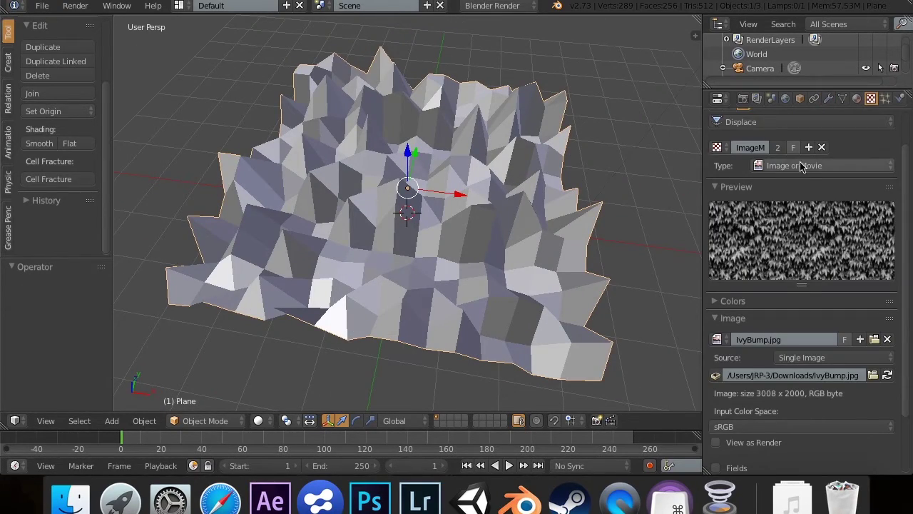
left_click(876, 338)
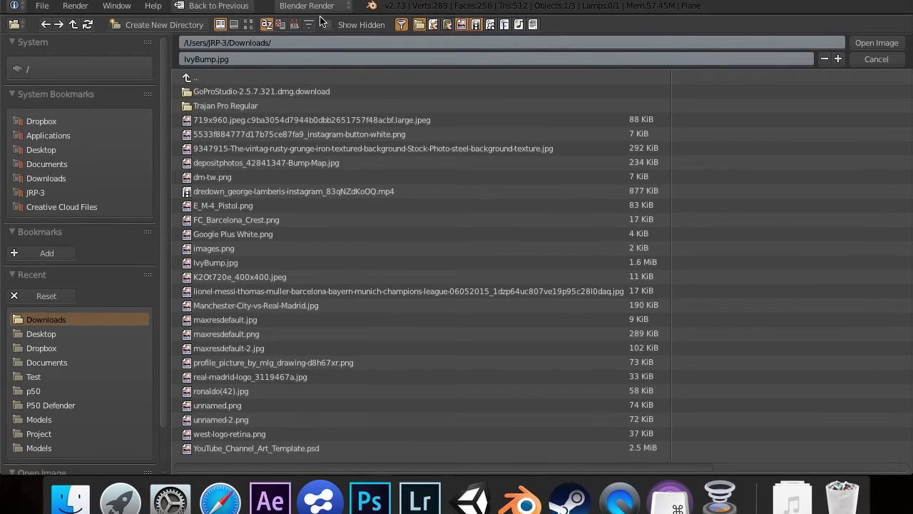
left_click(295, 26)
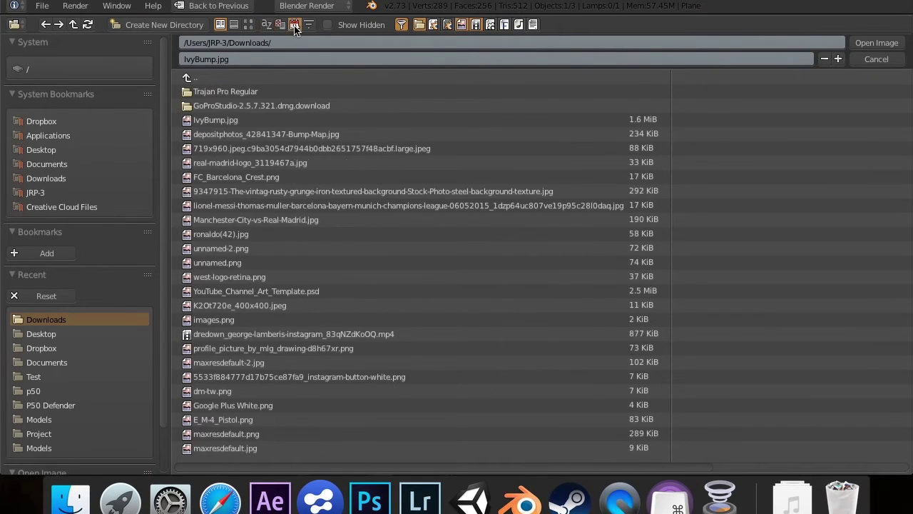
double_click(237, 136)
scroll(318, 160, "right", 10)
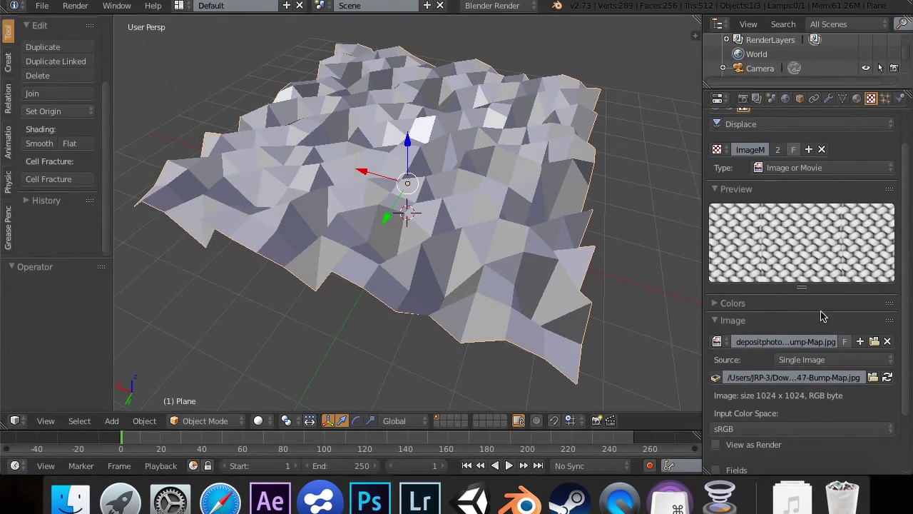
Step: Set the texture's Image Mapping Extension to Clip and its Crop Minimum X to 0.23
scroll(843, 348, "down", 3)
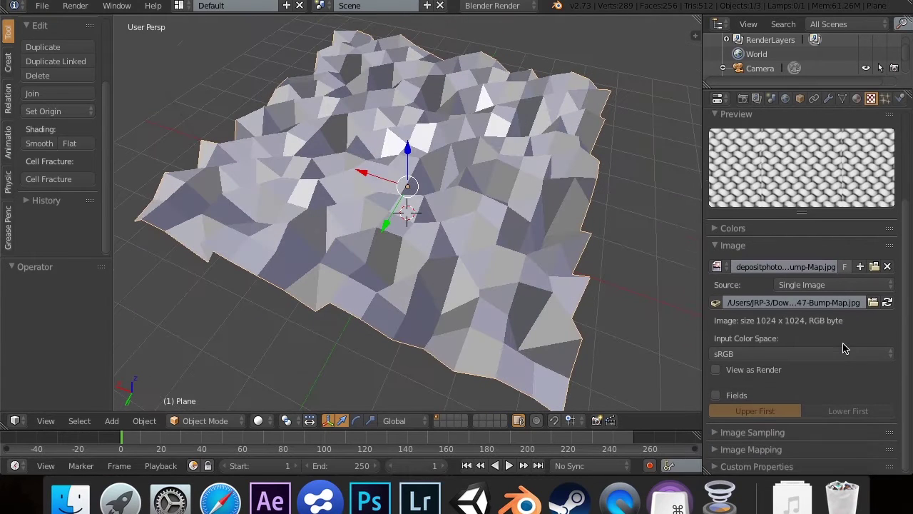
left_click(764, 448)
scroll(764, 447, "down", 2)
left_click(826, 428)
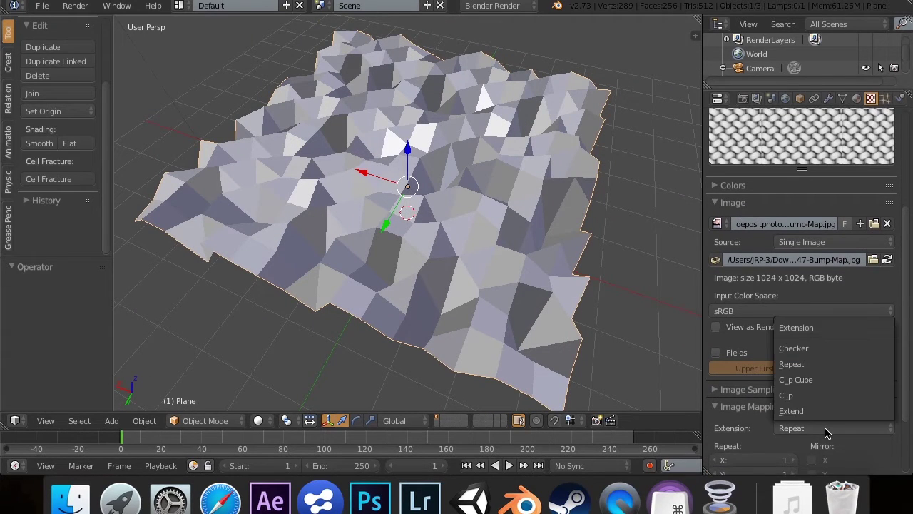
left_click(830, 394)
scroll(831, 391, "down", 2)
scroll(412, 337, "down", 10)
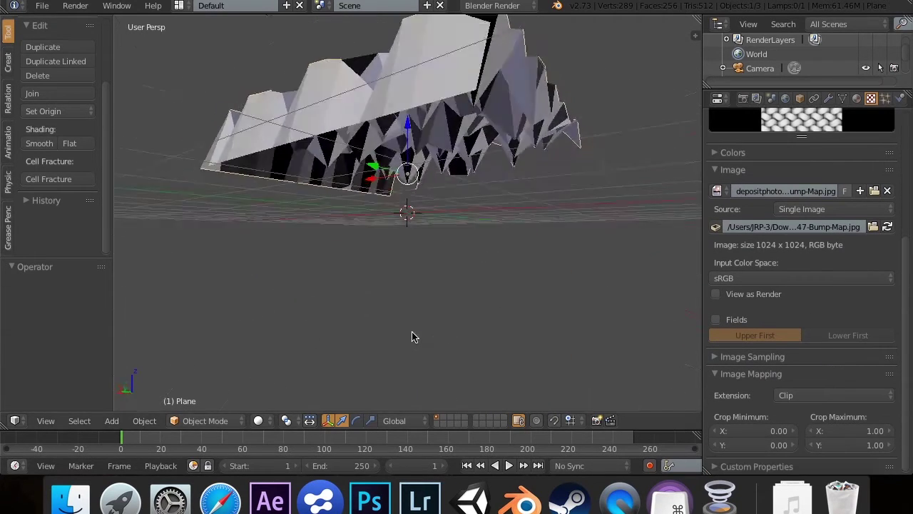
scroll(413, 334, "down", 5)
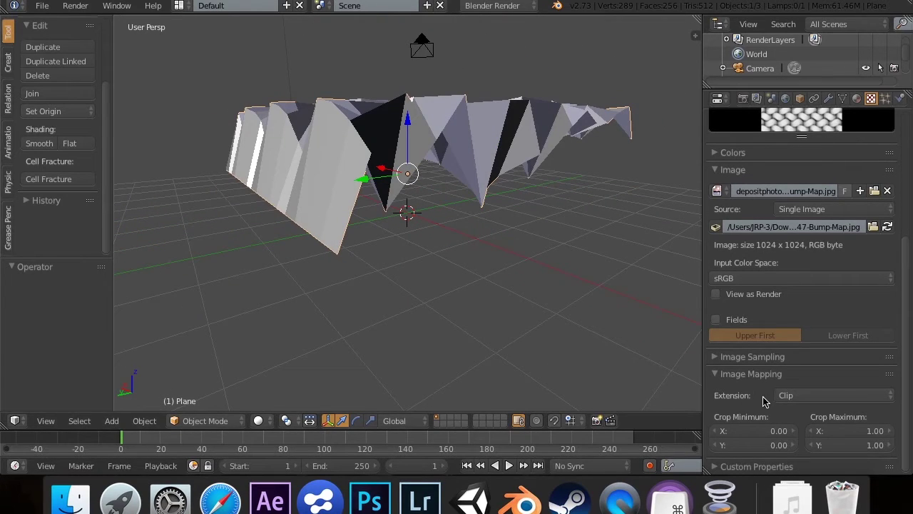
left_click_drag(753, 431, 782, 431)
scroll(647, 381, "down", 5)
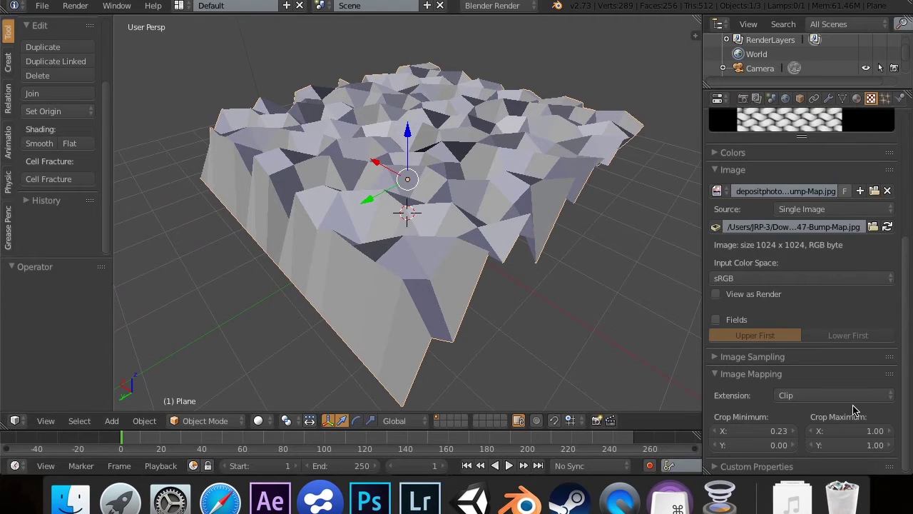
Step: Try the Checker and Clip Cube extension modes, and set the image mapping's Extension back to Repeat
left_click(855, 397)
left_click(831, 318)
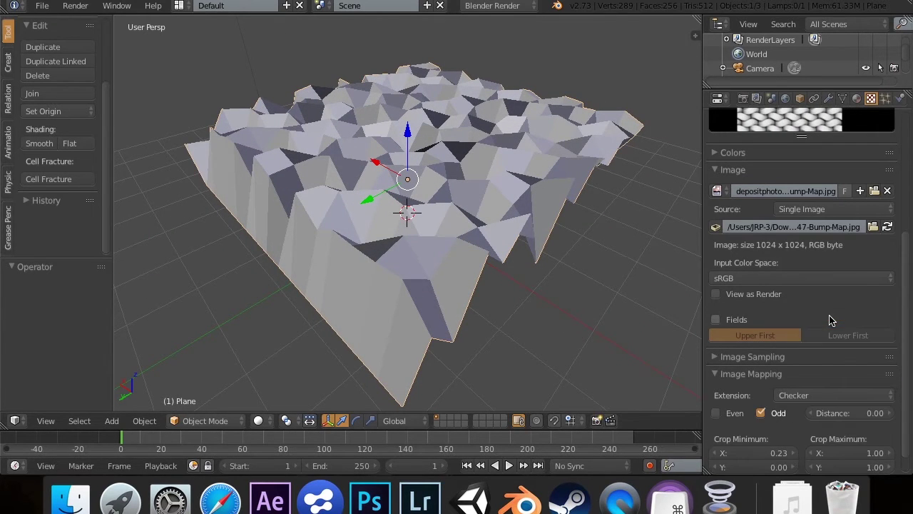
left_click(806, 399)
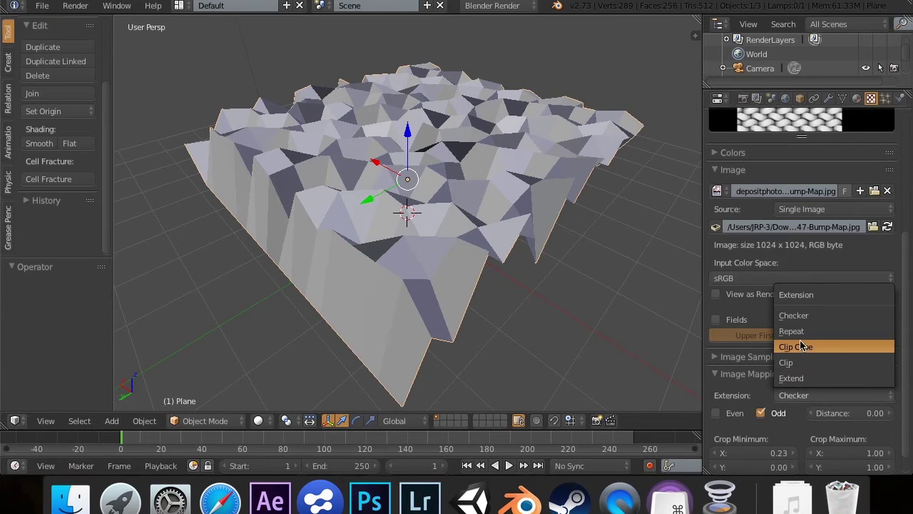
left_click(805, 347)
left_click(810, 395)
left_click(805, 330)
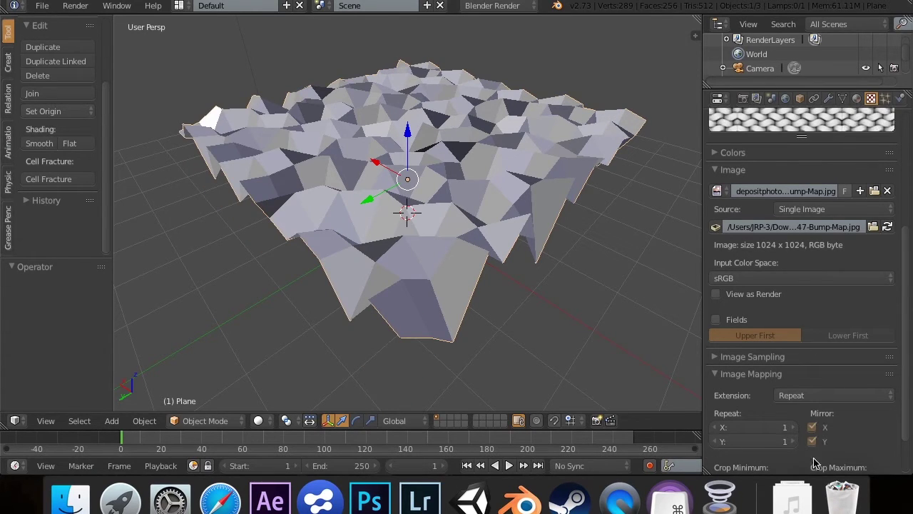
Step: Set the image mapping's Repeat to 21 in both X and Y, and inspect the plane from several angles
left_click_drag(790, 428, 828, 428)
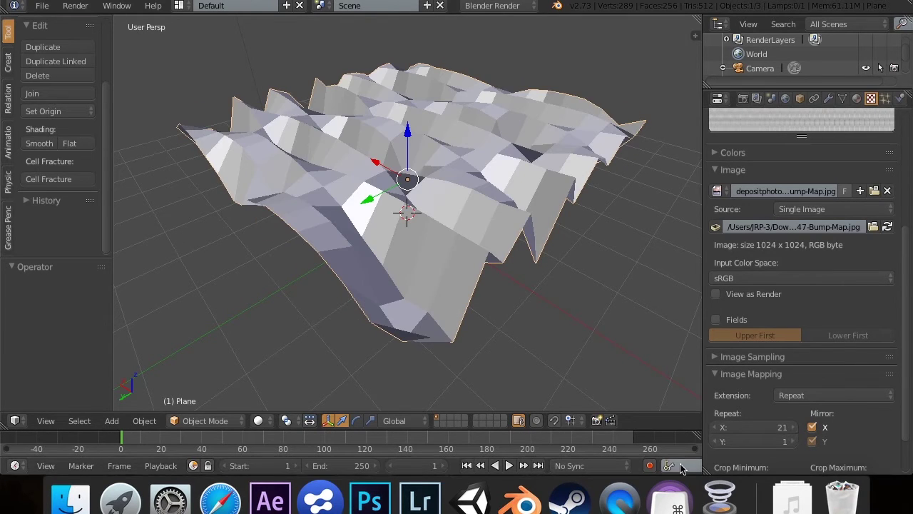
scroll(550, 257, "up", 10)
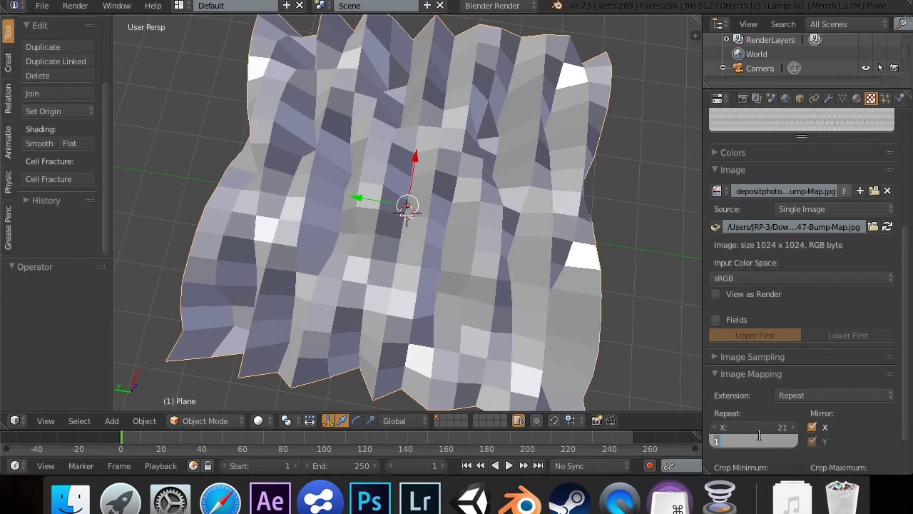
type("21")
key("Return")
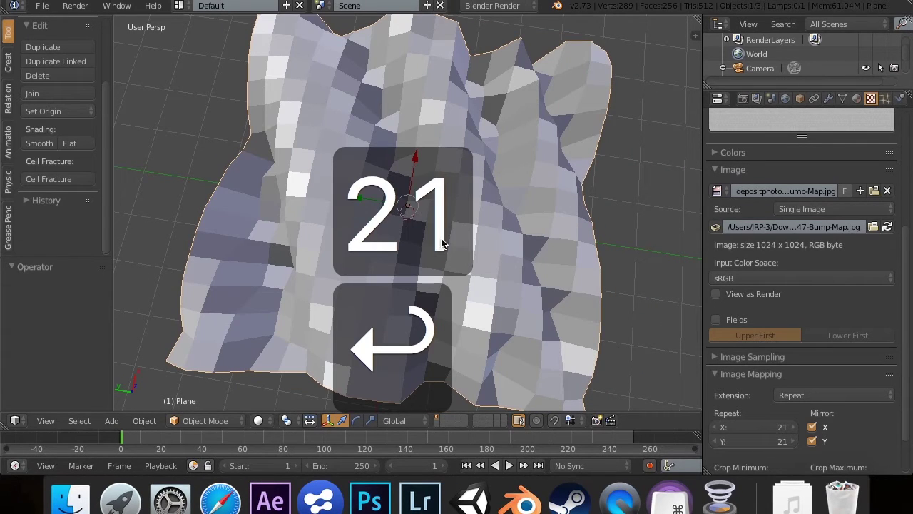
scroll(525, 196, "up", 10)
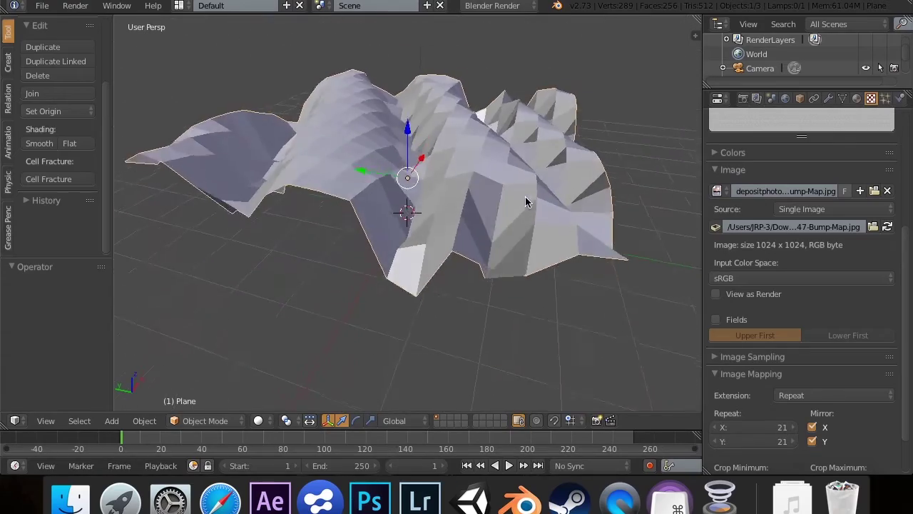
scroll(526, 201, "right", 15)
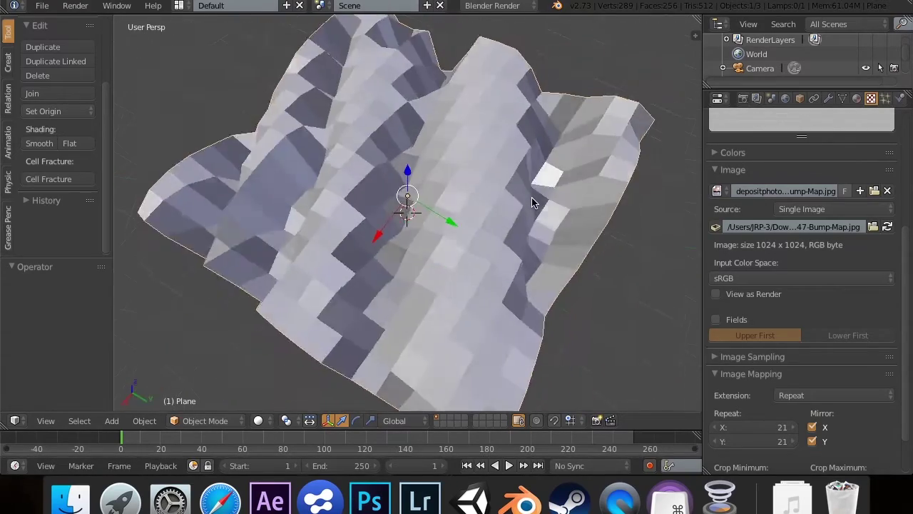
scroll(528, 200, "down", 4)
scroll(526, 199, "up", 10)
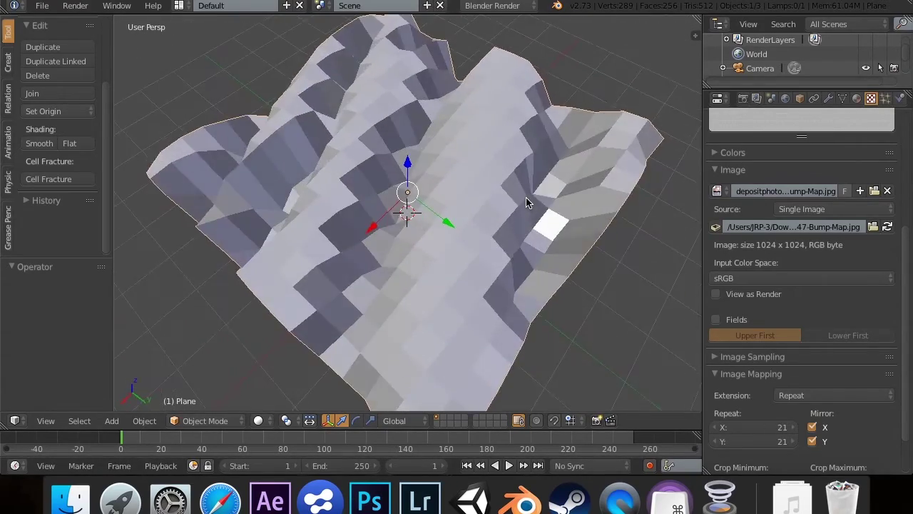
scroll(526, 197, "down", 10)
scroll(527, 197, "up", 6)
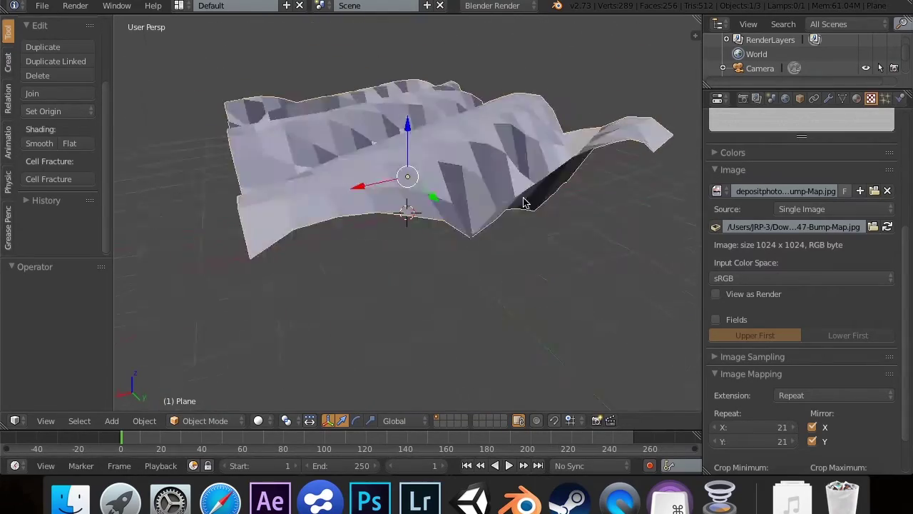
Step: Subdivide the whole plane mesh two more times in Edit Mode and return to Object Mode
key("Tab")
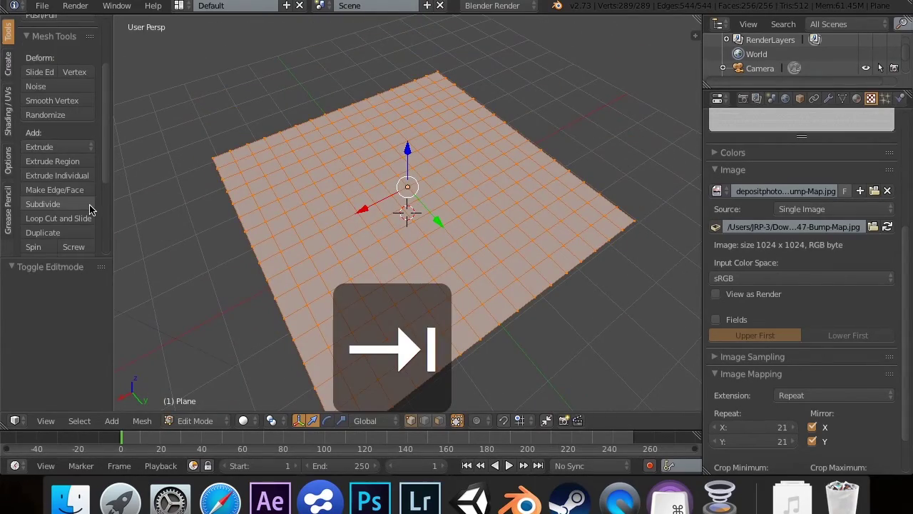
left_click(43, 204)
key("Tab")
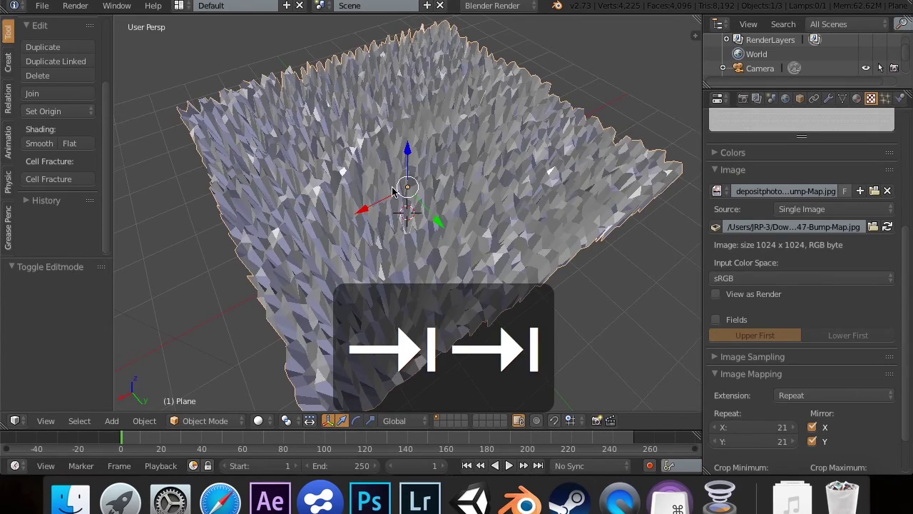
Step: Set the image mapping's Repeat to 1 in both X and Y
scroll(393, 191, "down", 5)
scroll(394, 191, "right", 4)
left_click(765, 426)
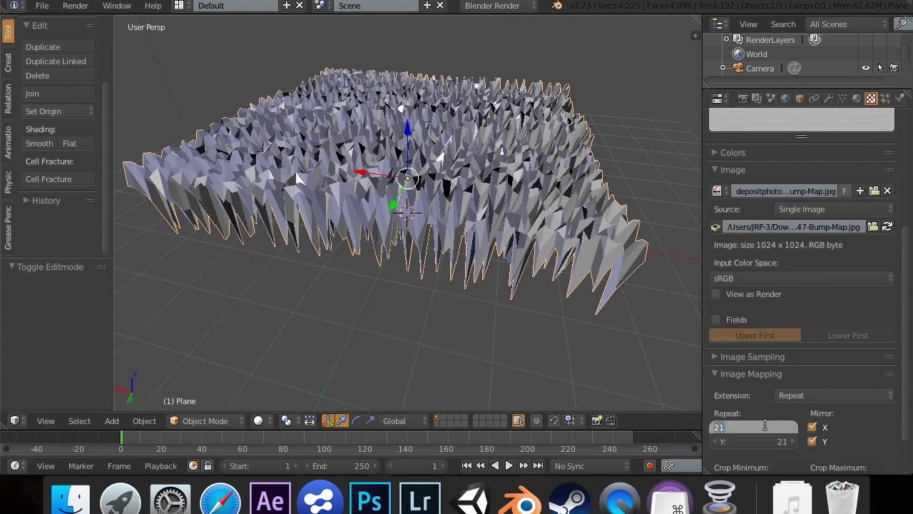
type("1")
key("Return")
left_click(765, 436)
type("1")
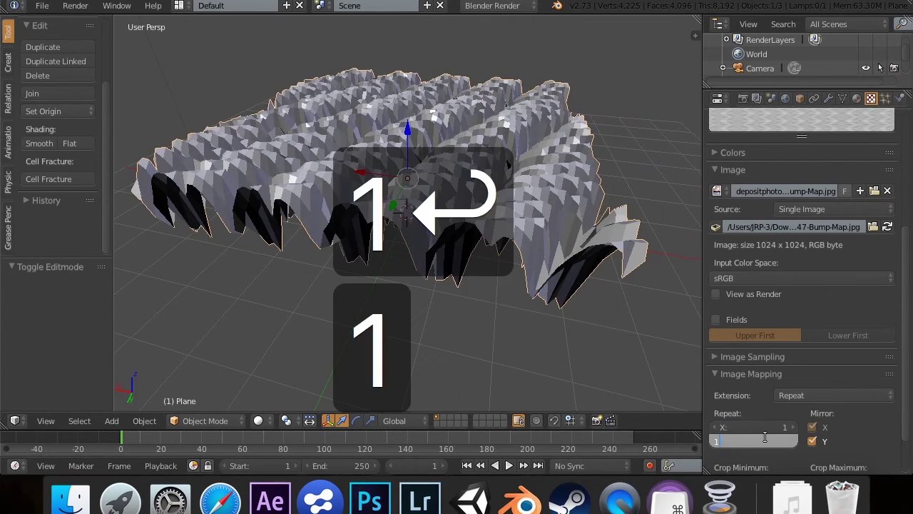
key("Return")
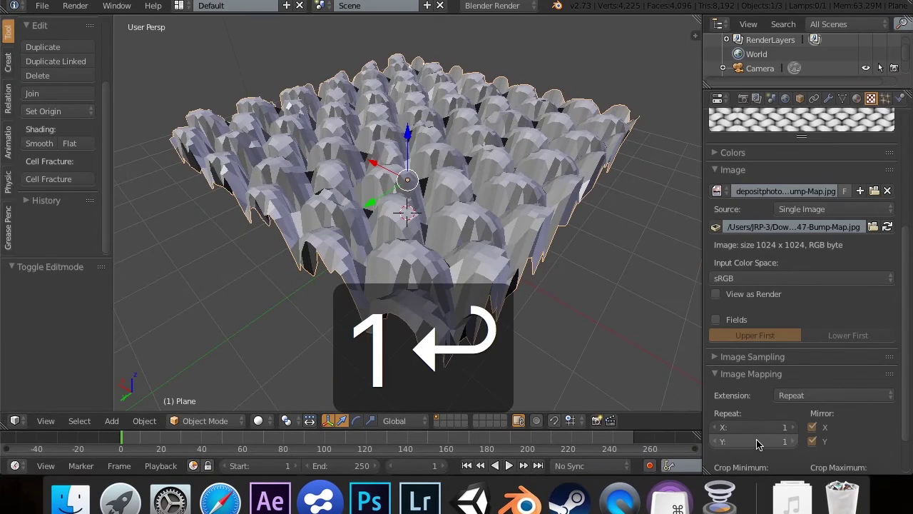
Step: Set the image mapping's Repeat to 2 in both Y and X
left_click(758, 443)
type("2")
key("Return")
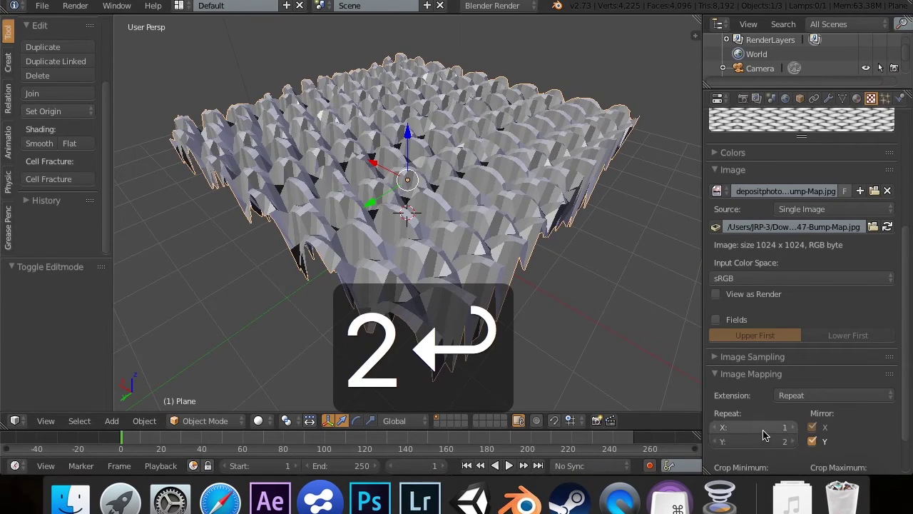
left_click(764, 428)
type("2")
key("Return")
Step: Set the image mapping's Y Repeat back to 1
key("Tab")
key("Tab")
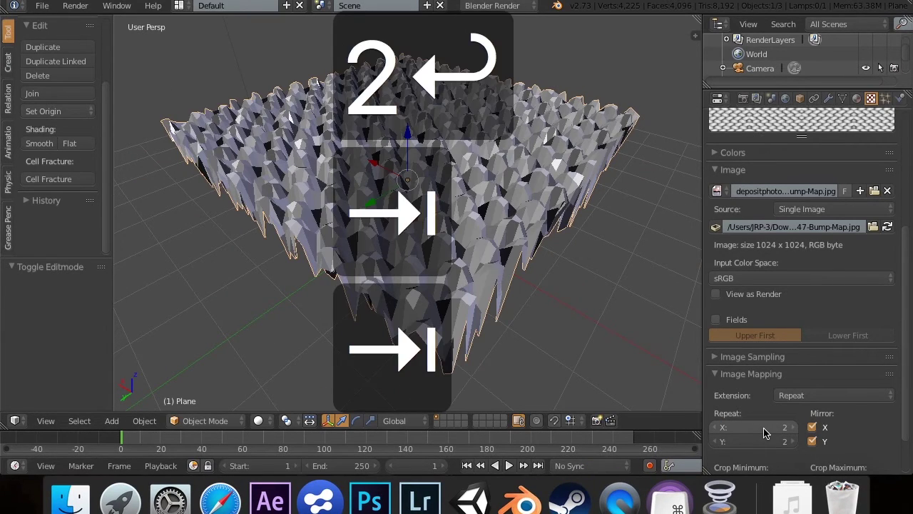
type("1")
key("Return")
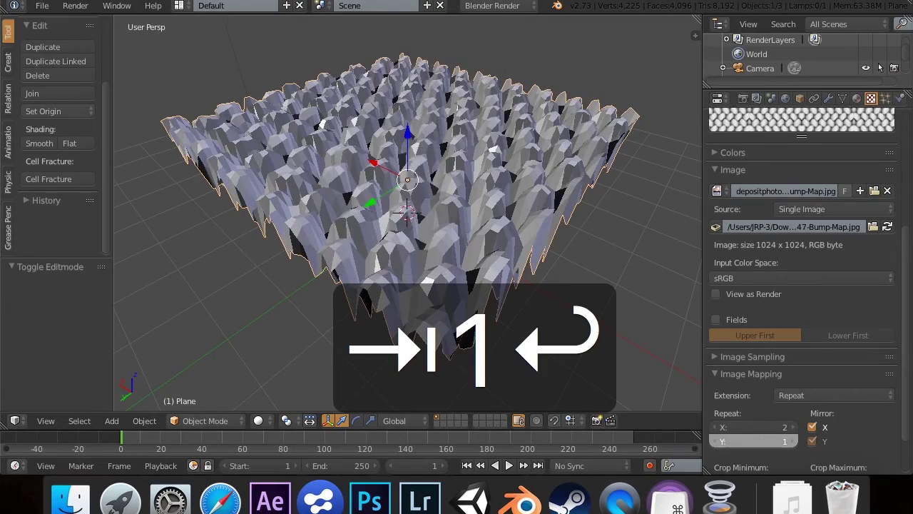
Step: Try a Y Repeat of 13, set the X Repeat to 1, and raise the Y Repeat to 28
left_click_drag(766, 431, 781, 441)
type("1")
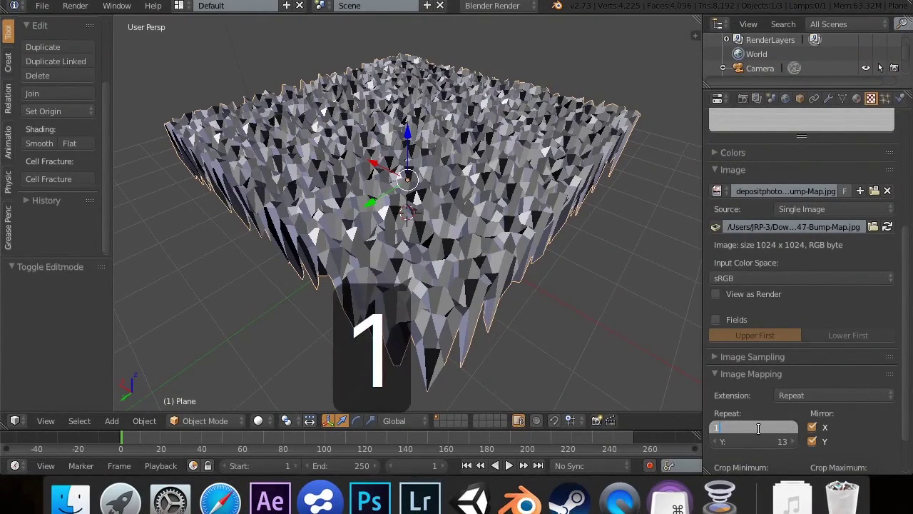
key("Return")
left_click_drag(760, 448, 764, 446)
Step: Turn off mirroring in X and Y and raise the image mapping's Y Repeat to 36
left_click(812, 427)
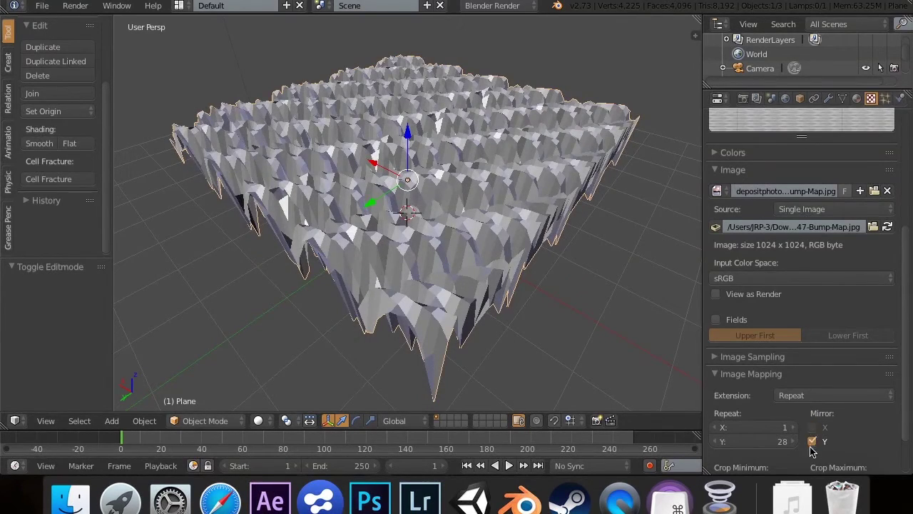
left_click(811, 443)
left_click_drag(756, 442, 767, 442)
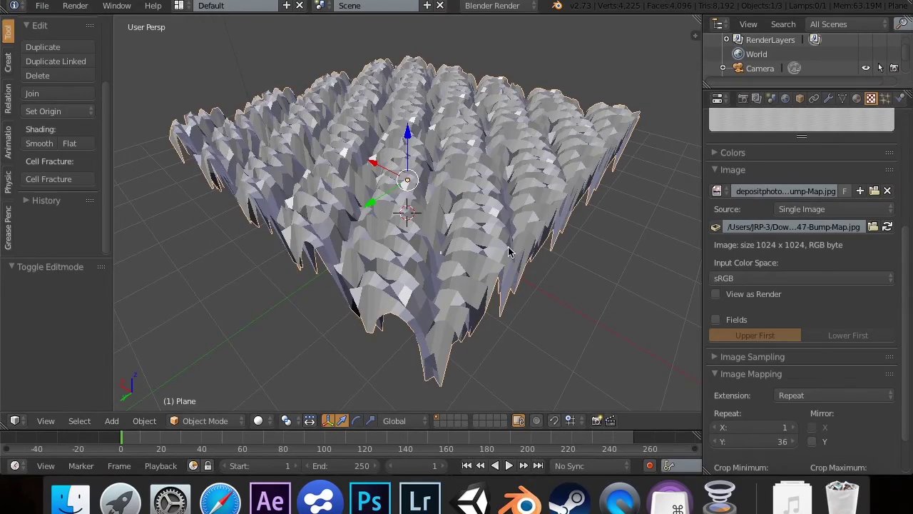
Step: Undo the recent mirror, repeat and subdivision changes, and set the image mapping's Y Repeat to 4
scroll(510, 251, "up", 5)
scroll(509, 251, "down", 3)
key("super+z")
key("super+z")
key("super+z")
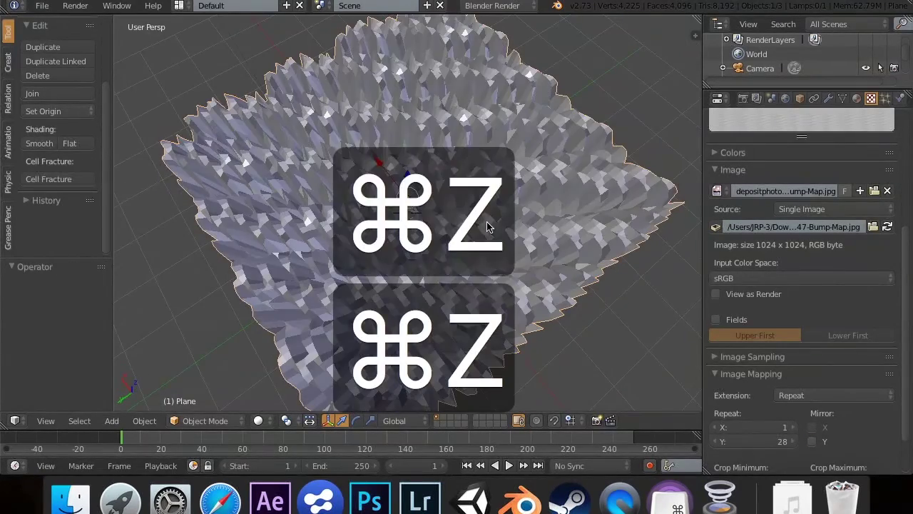
key("super+z")
key("super+z")
key("super+z")
key("super+z")
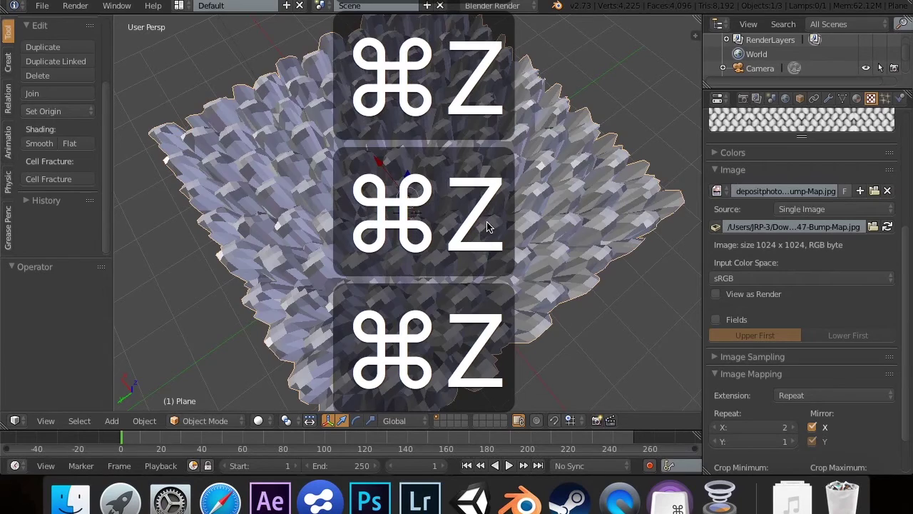
key("super+z")
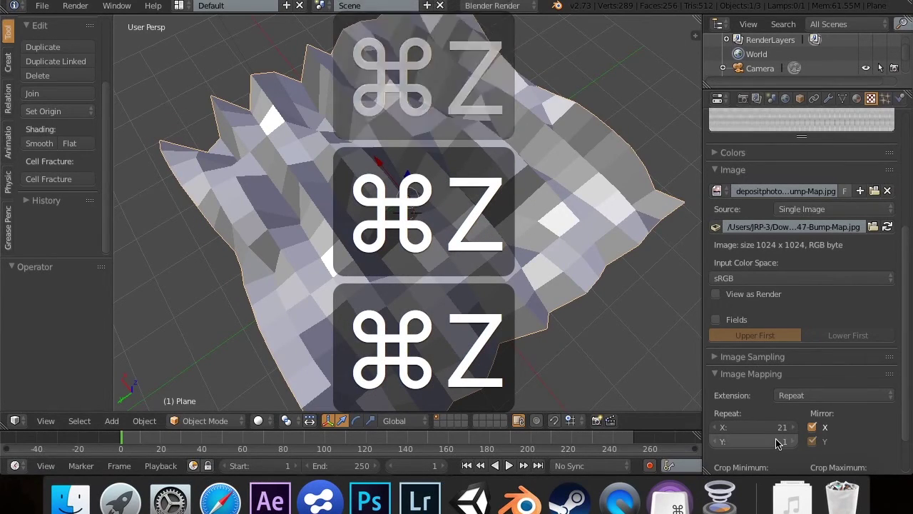
left_click_drag(779, 443, 799, 442)
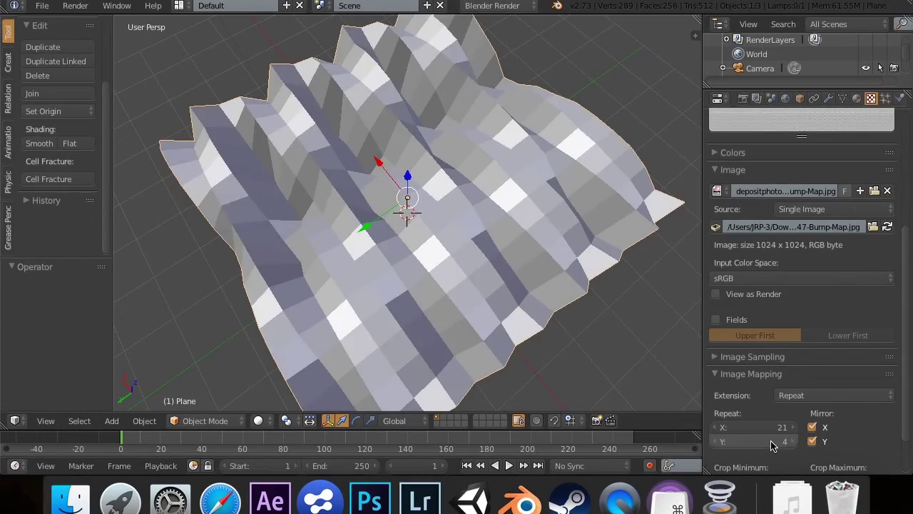
Step: Inspect the displaced plane's surface from above and from several sides
scroll(503, 248, "down", 10)
scroll(503, 248, "right", 4)
scroll(503, 248, "up", 10)
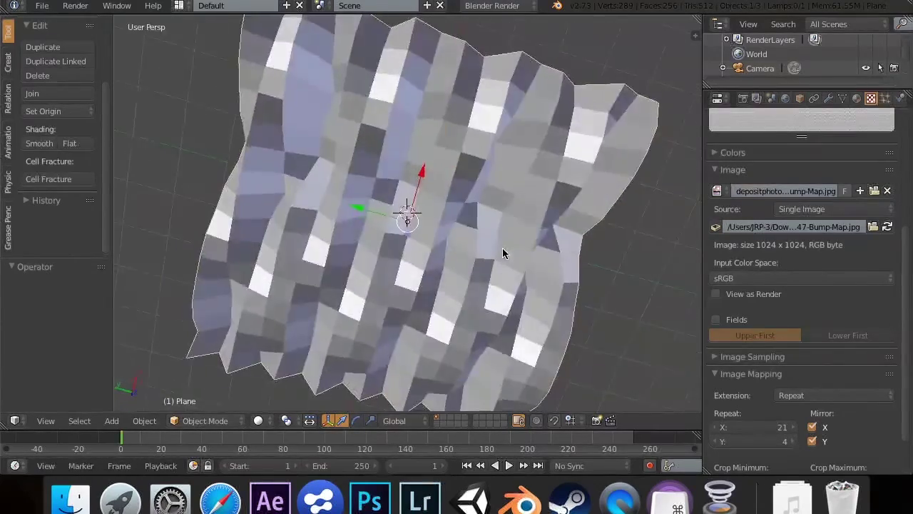
scroll(503, 248, "down", 10)
scroll(503, 249, "right", 10)
scroll(503, 248, "up", 10)
scroll(503, 248, "right", 10)
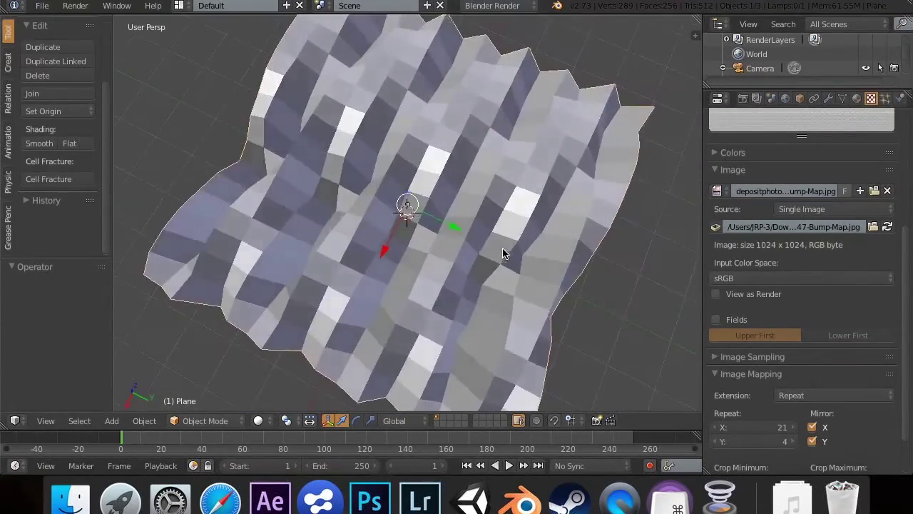
scroll(503, 249, "down", 10)
scroll(503, 248, "down", 5)
scroll(503, 249, "up", 10)
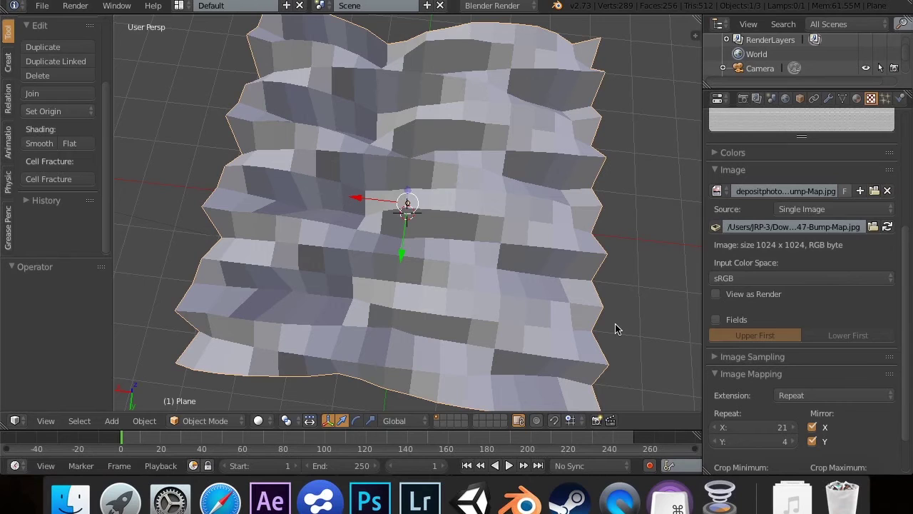
Step: Show the plane's Displace modifier settings and check the undisplaced mesh in Edit Mode, returning to Object Mode
left_click(828, 99)
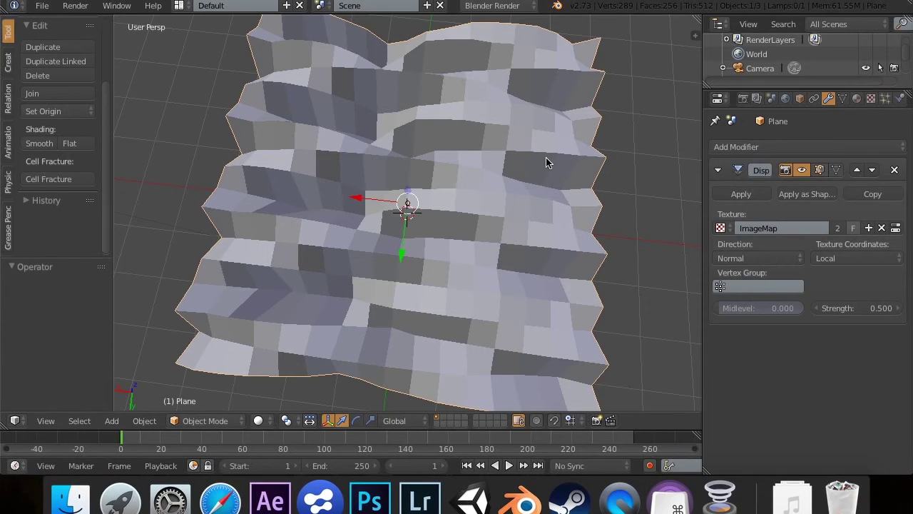
key("Tab")
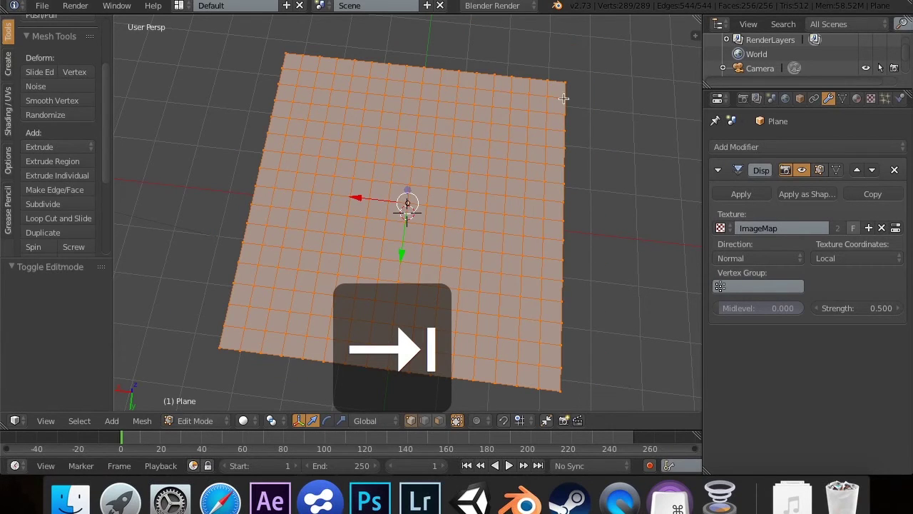
key("Tab")
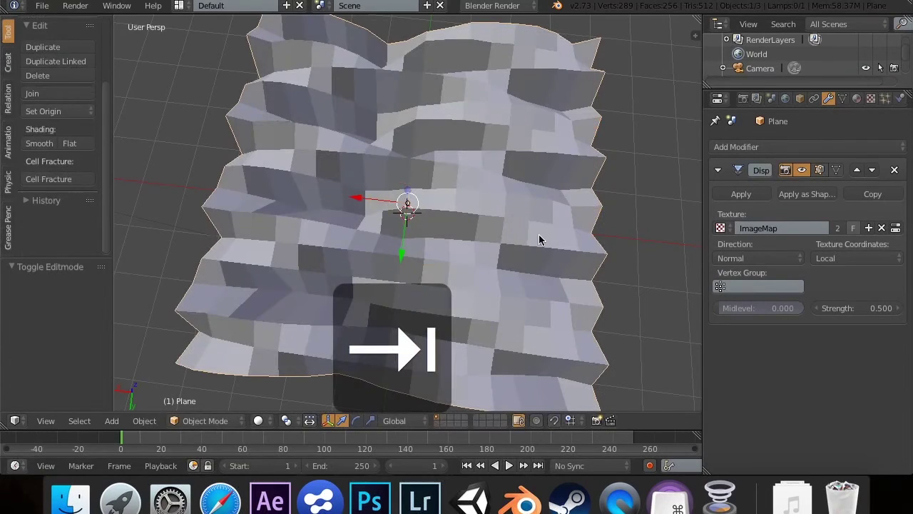